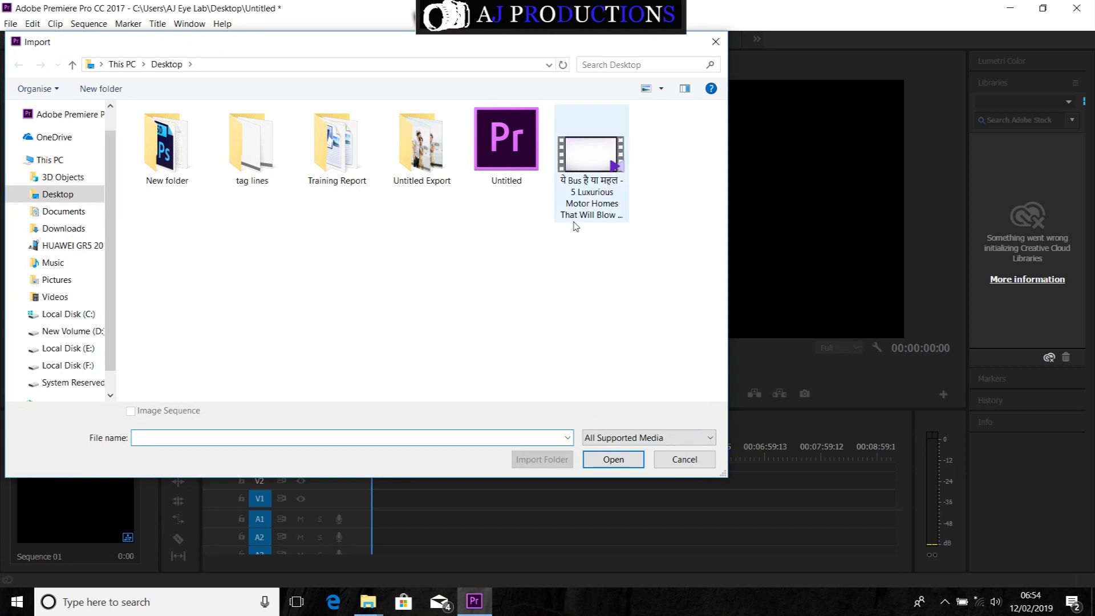
# - Import the "5 Luxurious Motor Homes" video from the Desktop and place it at the start of V1, keeping the existing sequence settings
pyautogui.doubleClick(574, 165)
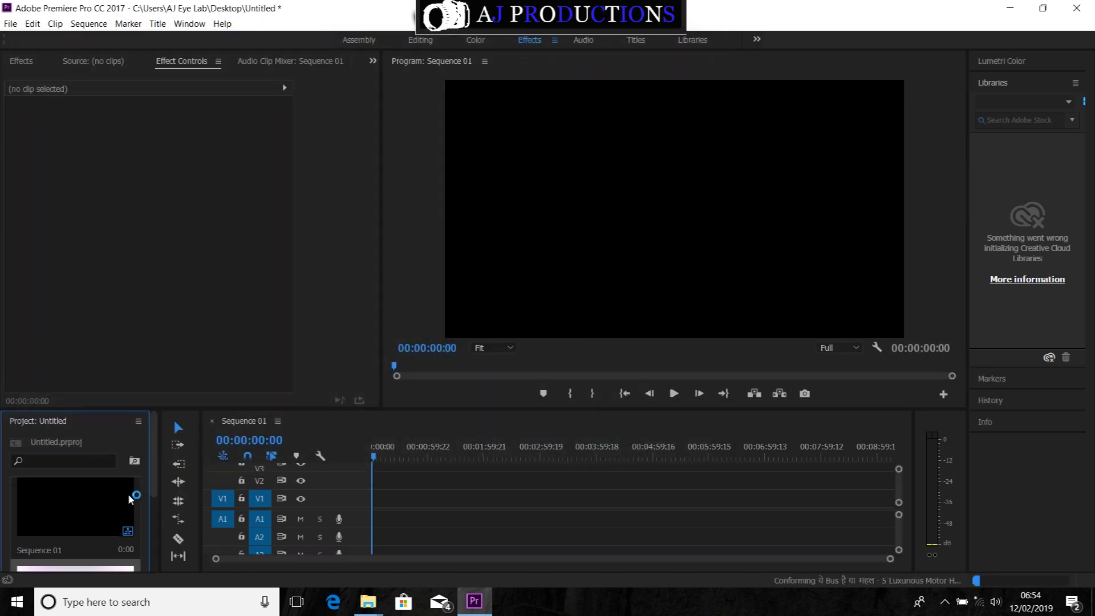
pyautogui.scroll(-1, 134, 479)
pyautogui.moveTo(139, 468); pyautogui.dragTo(376, 494)
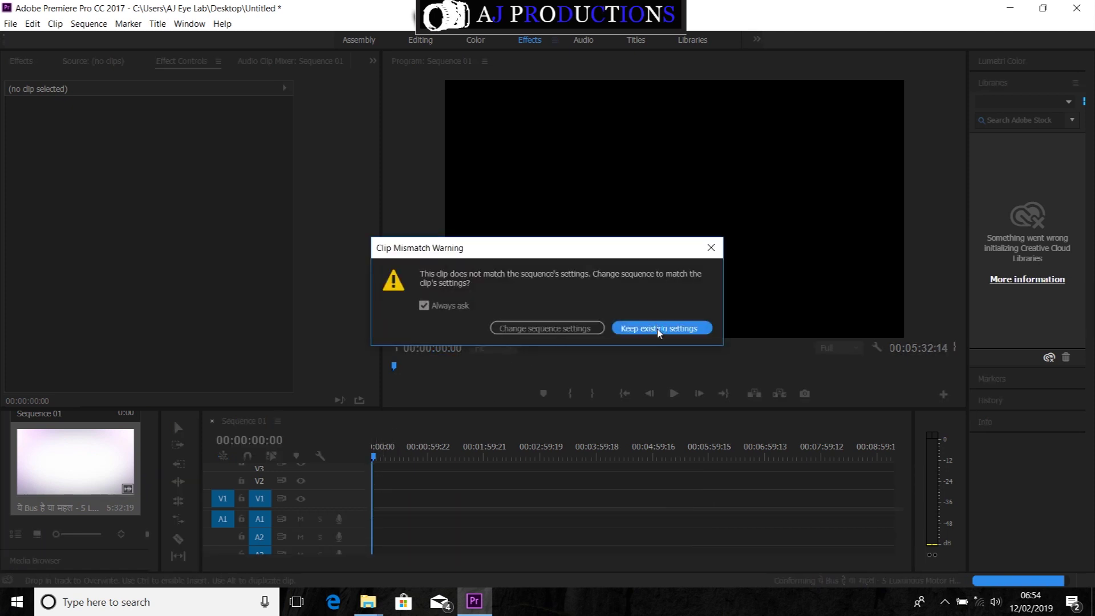
pyautogui.click(655, 328)
# - Cut the motor homes clip at 00:00:33:12 and delete the section before the cut
pyautogui.click(383, 458)
pyautogui.click(385, 459)
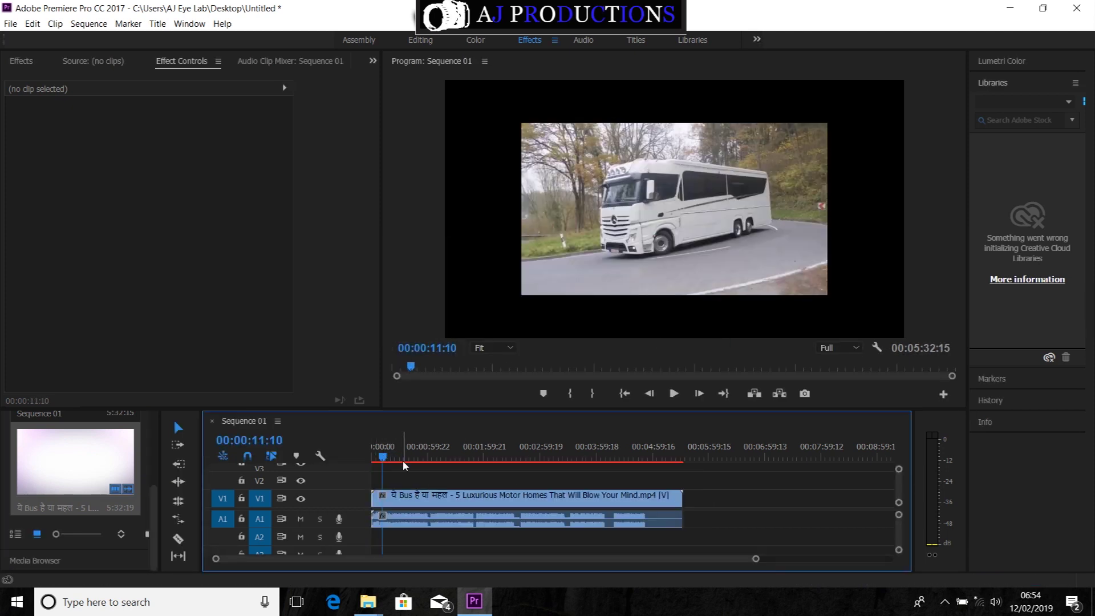
pyautogui.moveTo(385, 459); pyautogui.dragTo(404, 464)
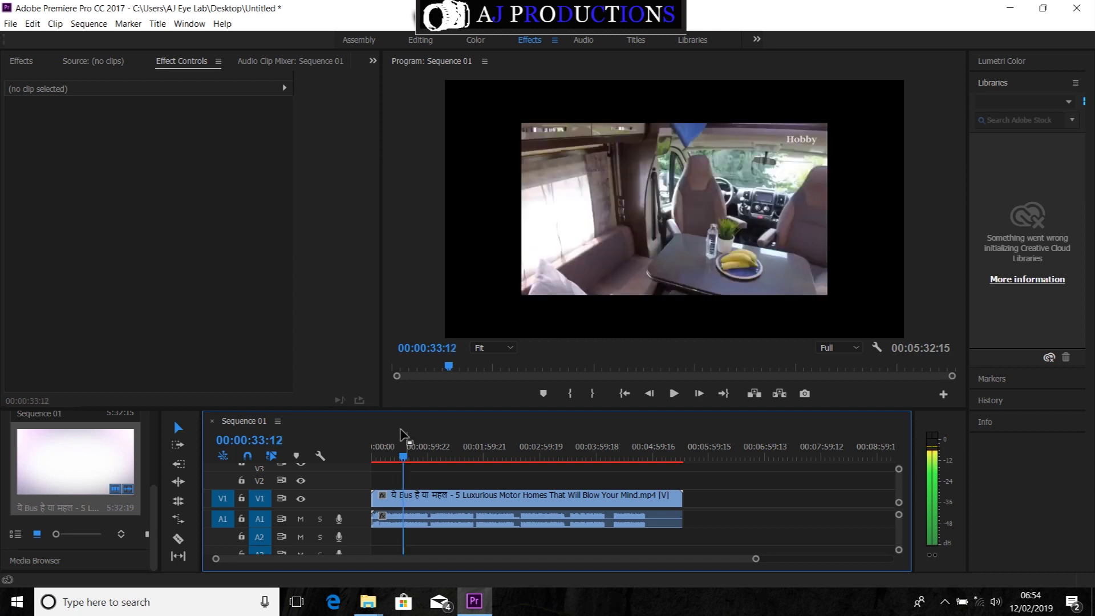
pyautogui.click(176, 537)
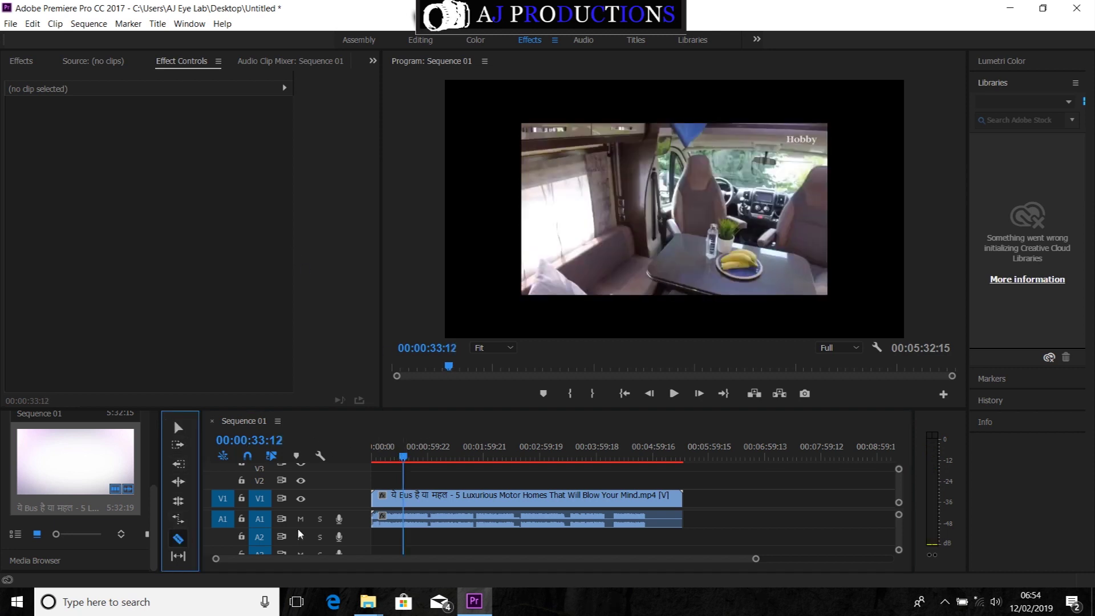
pyautogui.click(404, 500)
pyautogui.click(178, 427)
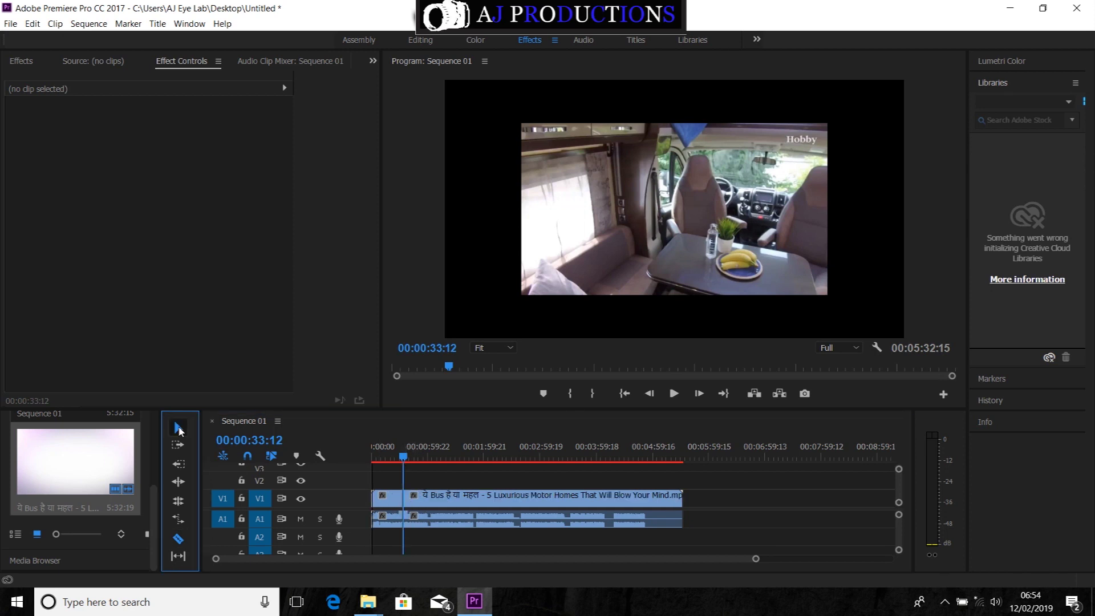
pyautogui.click(387, 494)
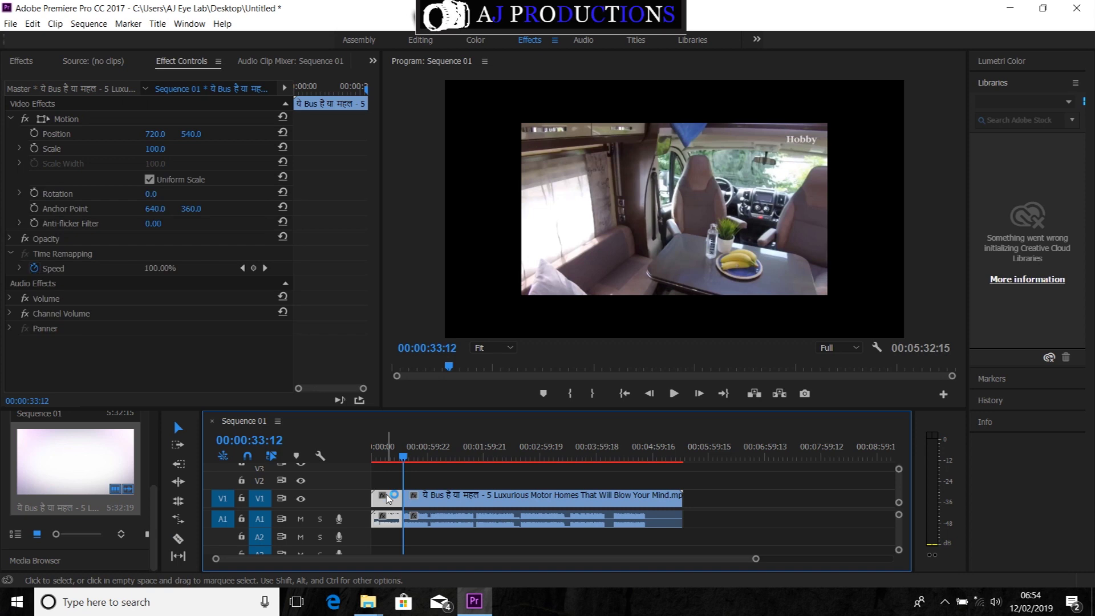
pyautogui.press('Delete')
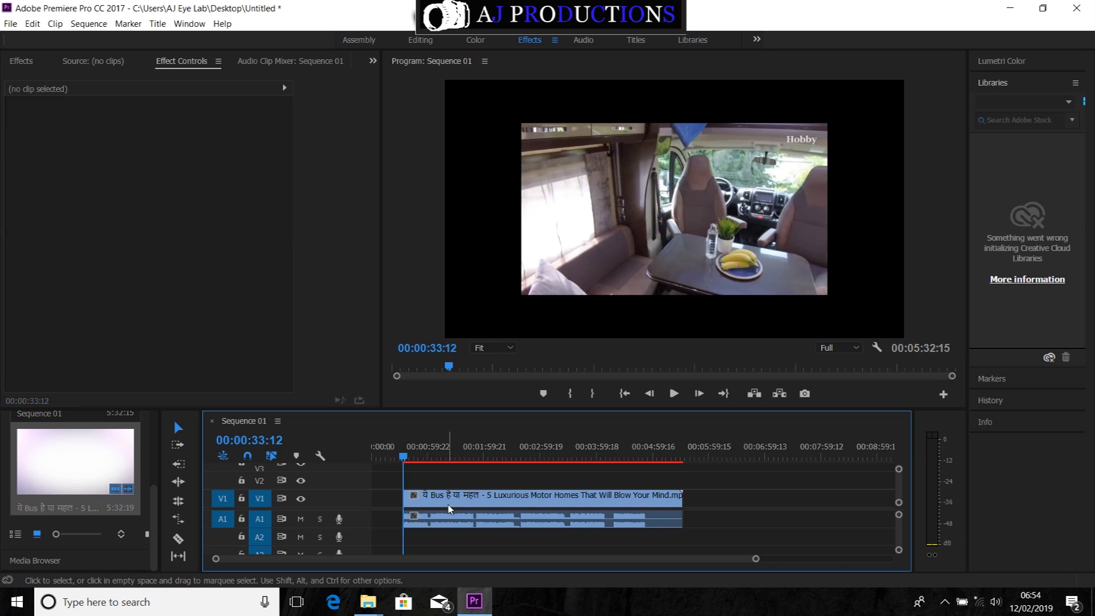
# - Move the remaining clip to the sequence start, and remove everything after a cut at 00:00:23:14
pyautogui.moveTo(451, 506); pyautogui.dragTo(418, 506)
pyautogui.moveTo(402, 461)
pyautogui.mouseDown()
pyautogui.moveTo(382, 461)
pyautogui.moveTo(412, 467)
pyautogui.moveTo(394, 475)
pyautogui.mouseUp()
pyautogui.click(178, 538)
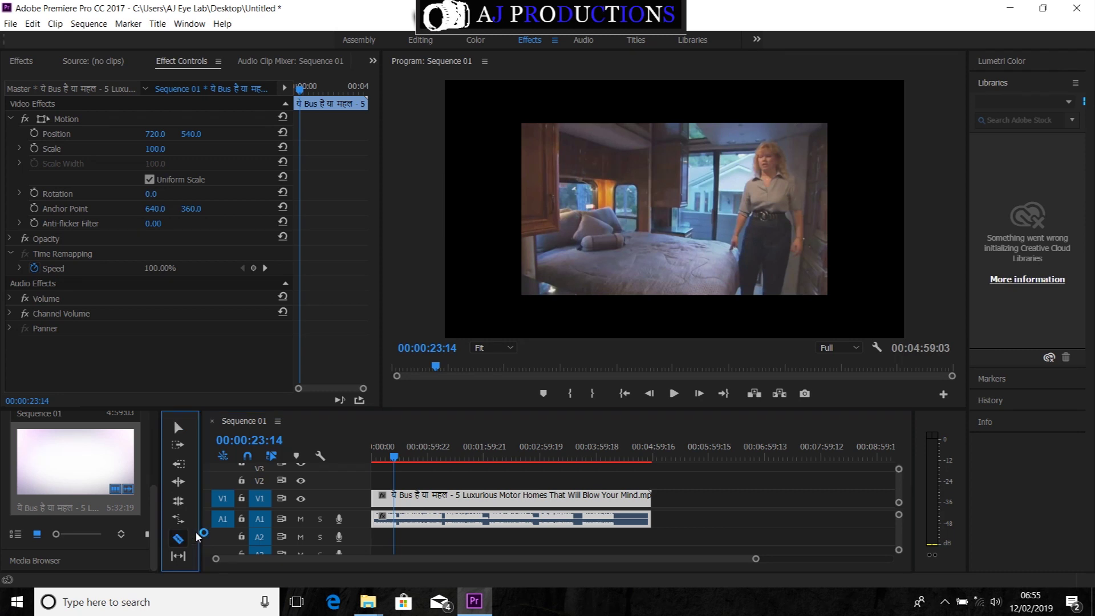
pyautogui.click(399, 502)
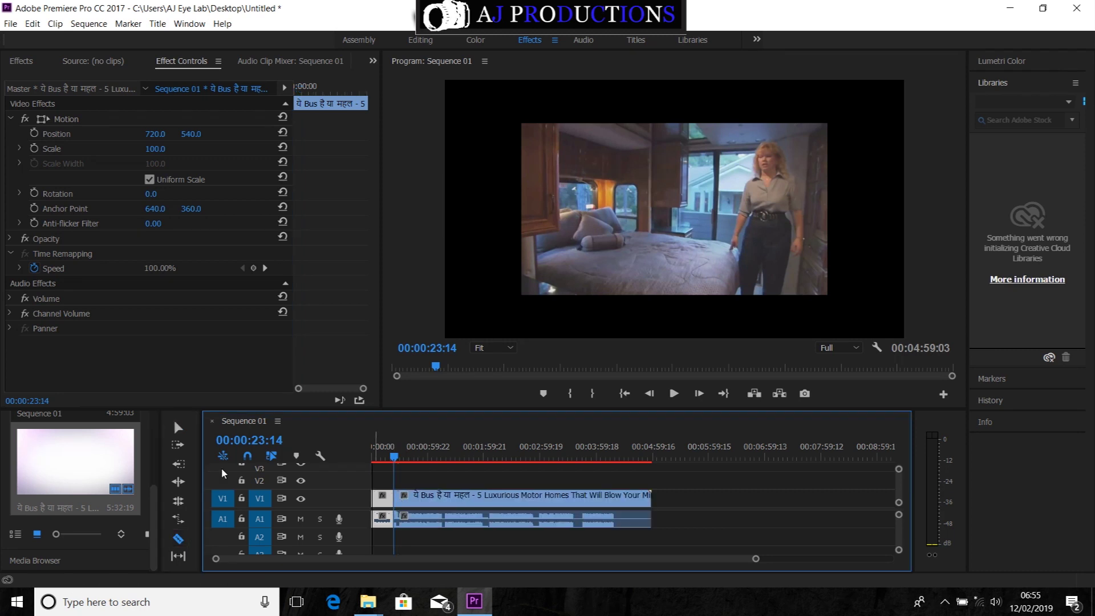
pyautogui.click(178, 427)
pyautogui.click(482, 507)
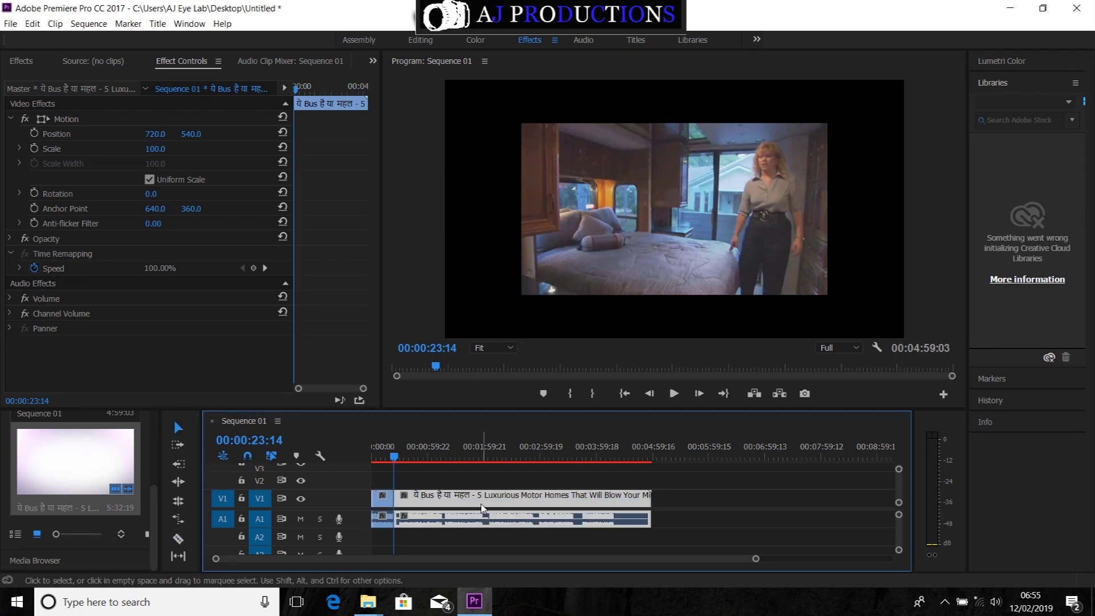
pyautogui.press('Delete')
# - Scale the clip up to about 150.6 so it fills the frame, and return the playhead to the sequence start
pyautogui.scroll(6, 755, 562)
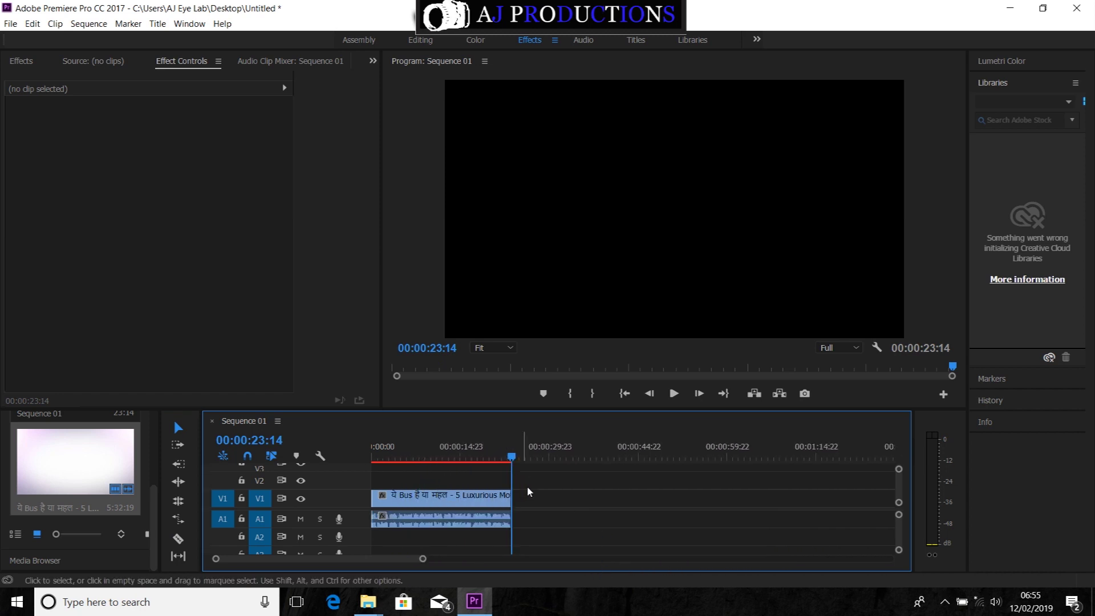
pyautogui.moveTo(509, 459); pyautogui.dragTo(374, 456)
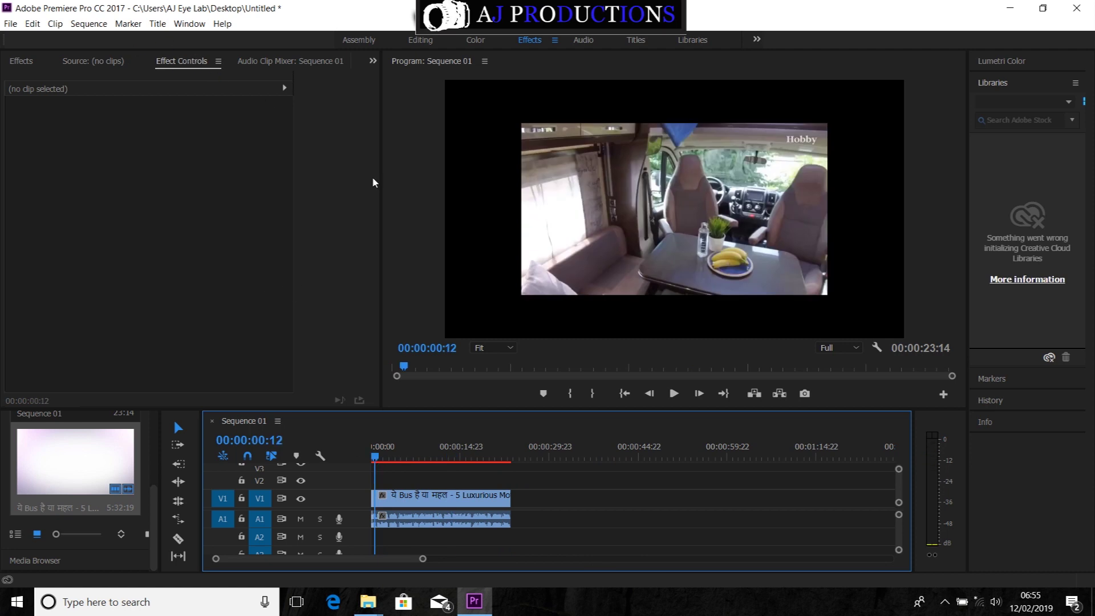
pyautogui.click(418, 498)
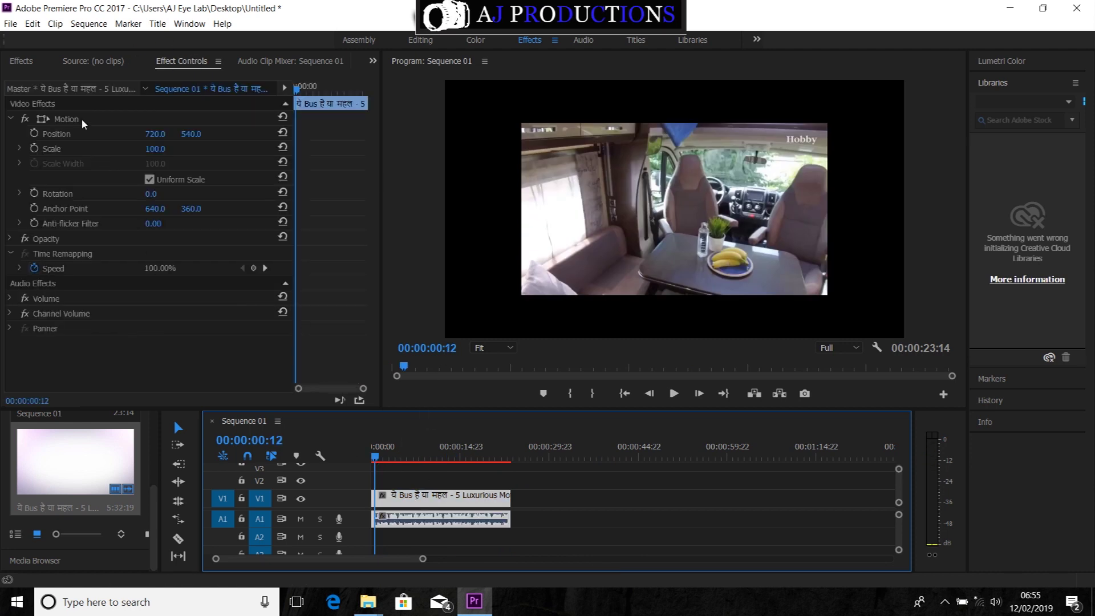
pyautogui.click(66, 120)
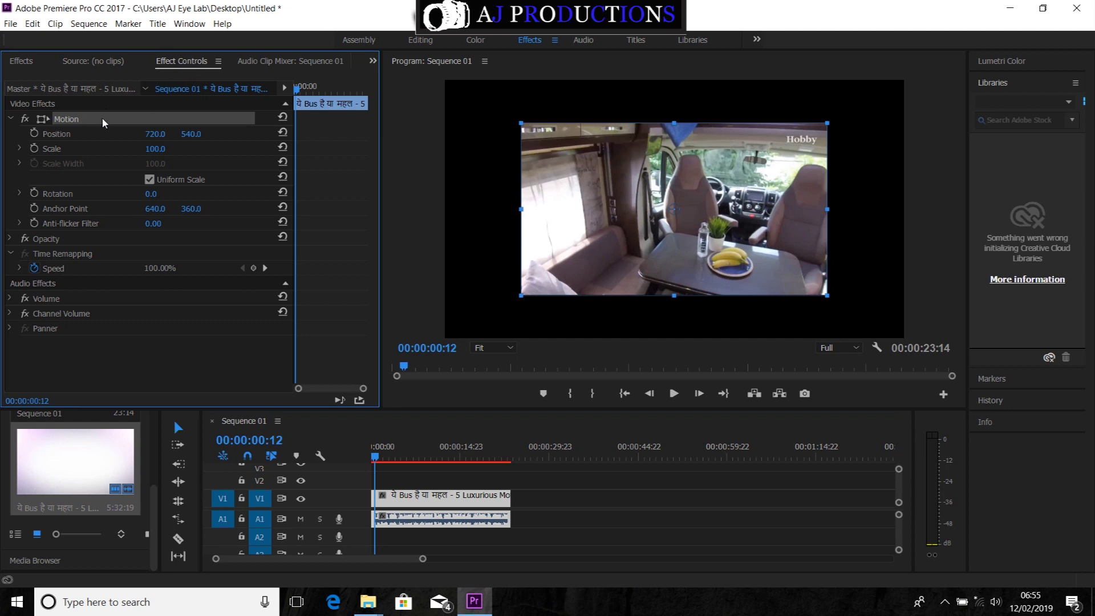
pyautogui.moveTo(520, 122); pyautogui.dragTo(434, 81)
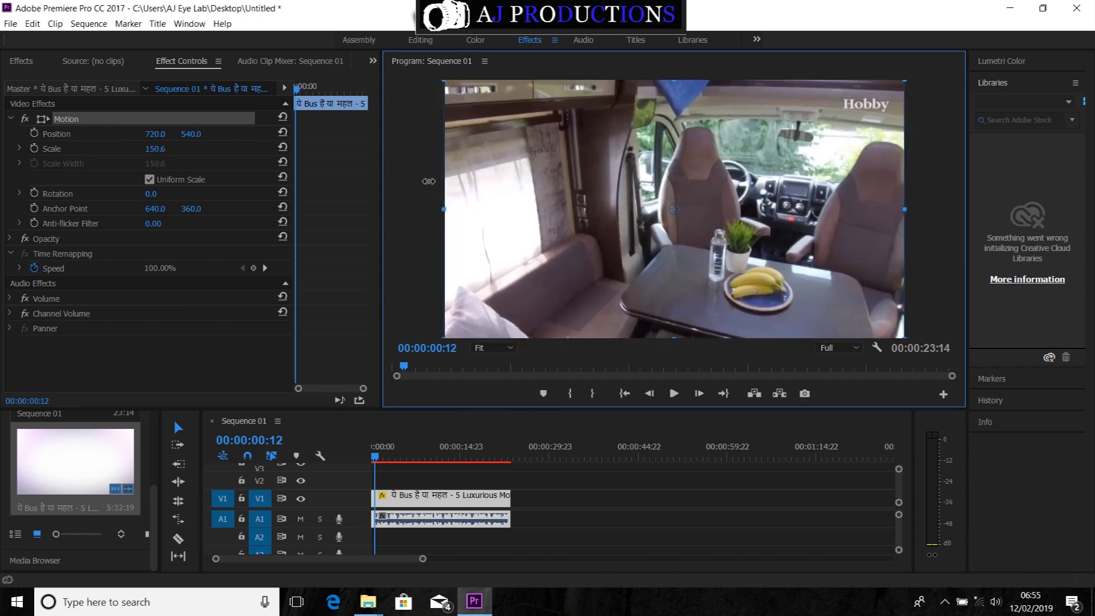
pyautogui.click(576, 483)
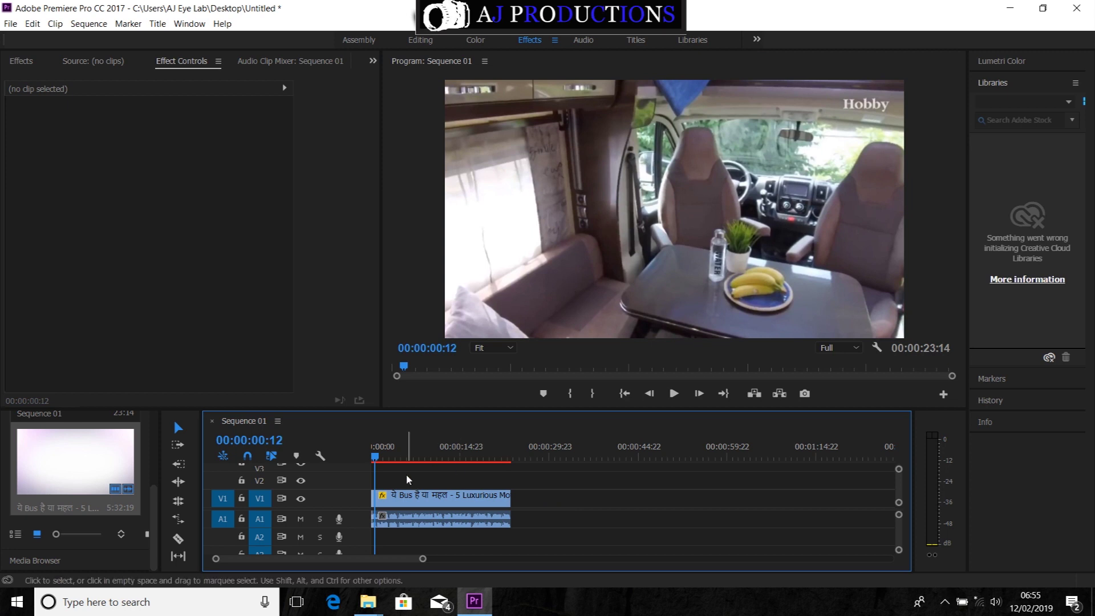
pyautogui.click(447, 456)
pyautogui.click(365, 456)
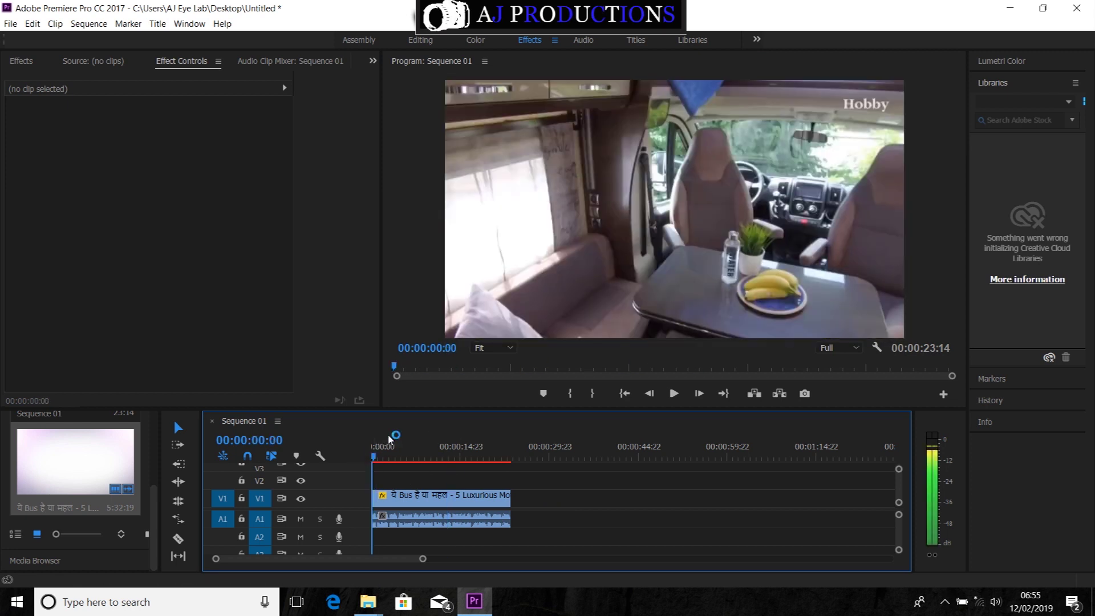
pyautogui.click(372, 63)
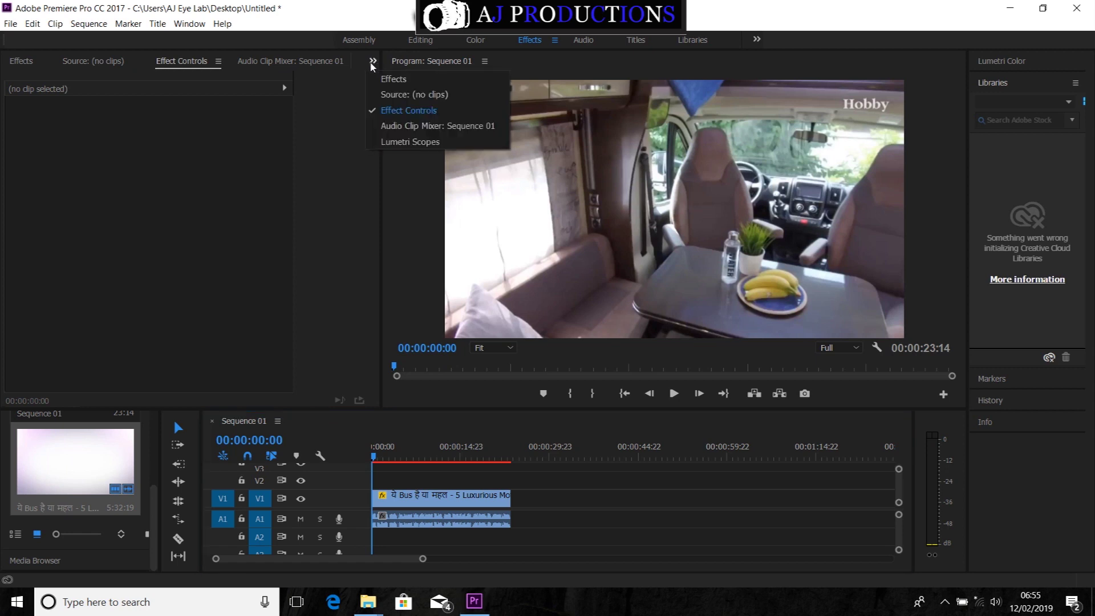
pyautogui.click(349, 133)
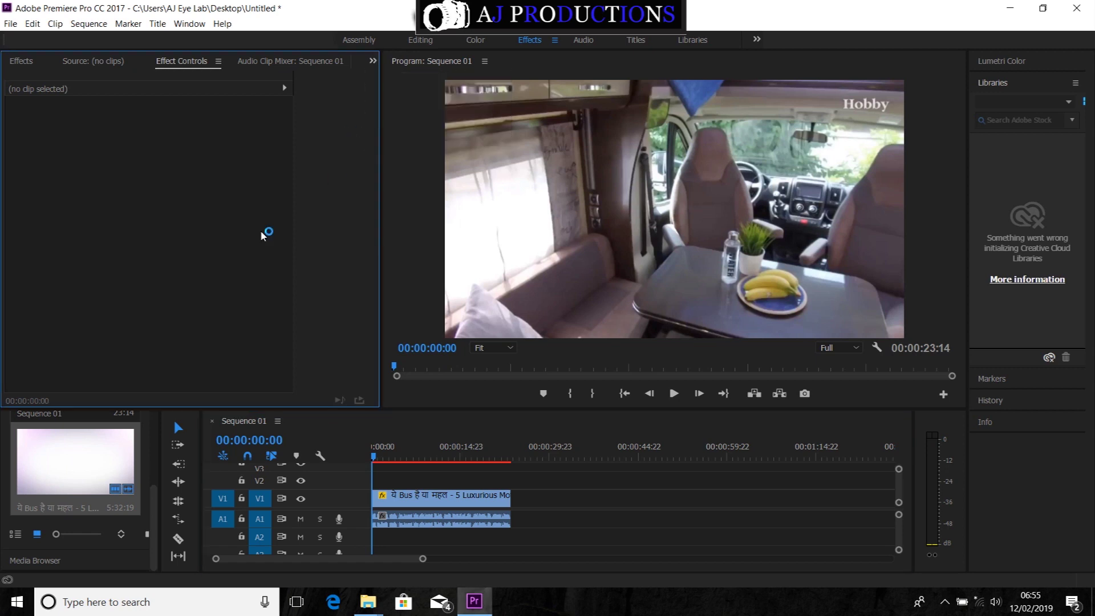
# - Create a 1440 × 1080 adjustment layer at 23.976 fps and place it on V2 at the start of the sequence
pyautogui.rightClick(110, 437)
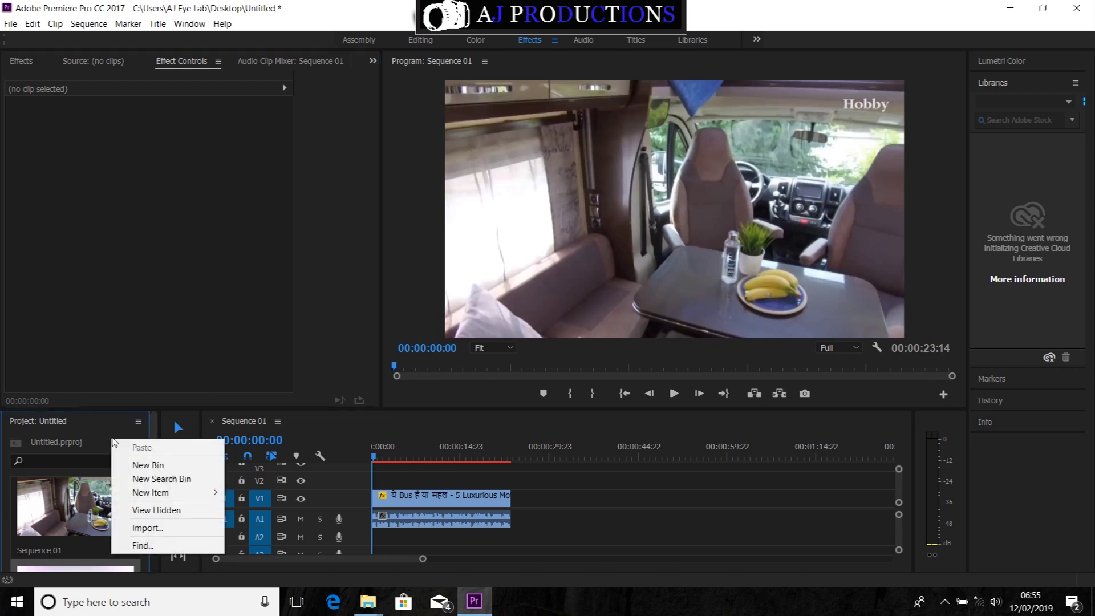
pyautogui.moveTo(189, 494)
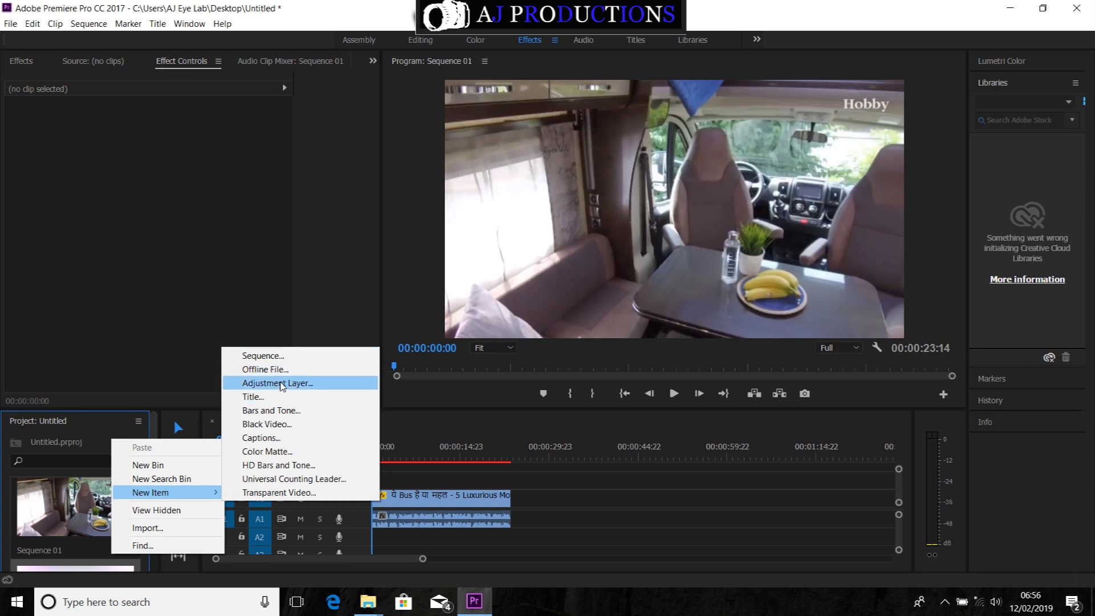
pyautogui.click(282, 384)
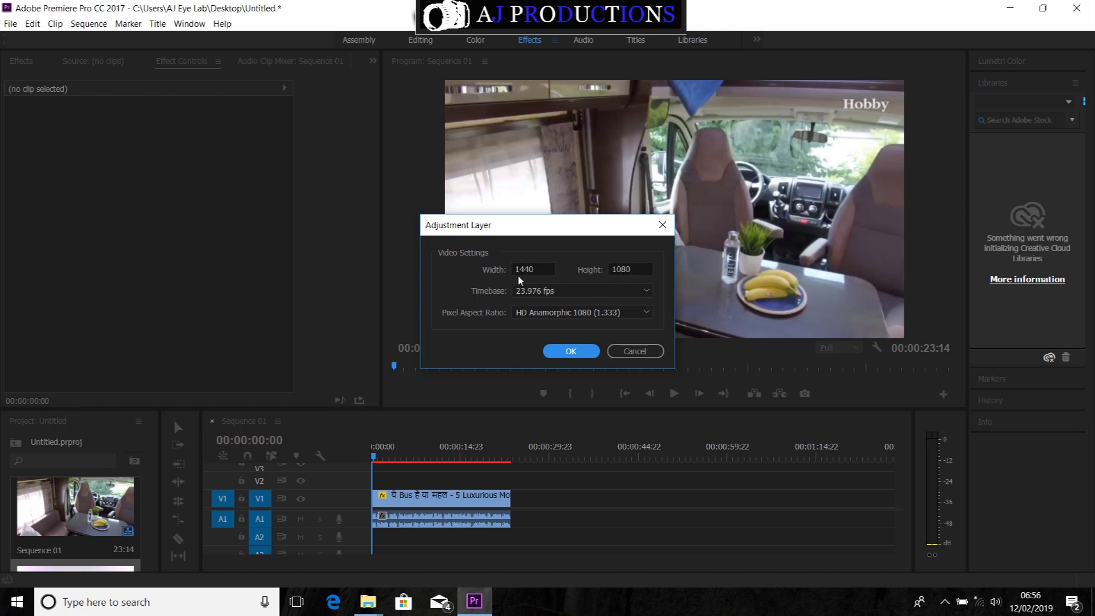
pyautogui.click(581, 353)
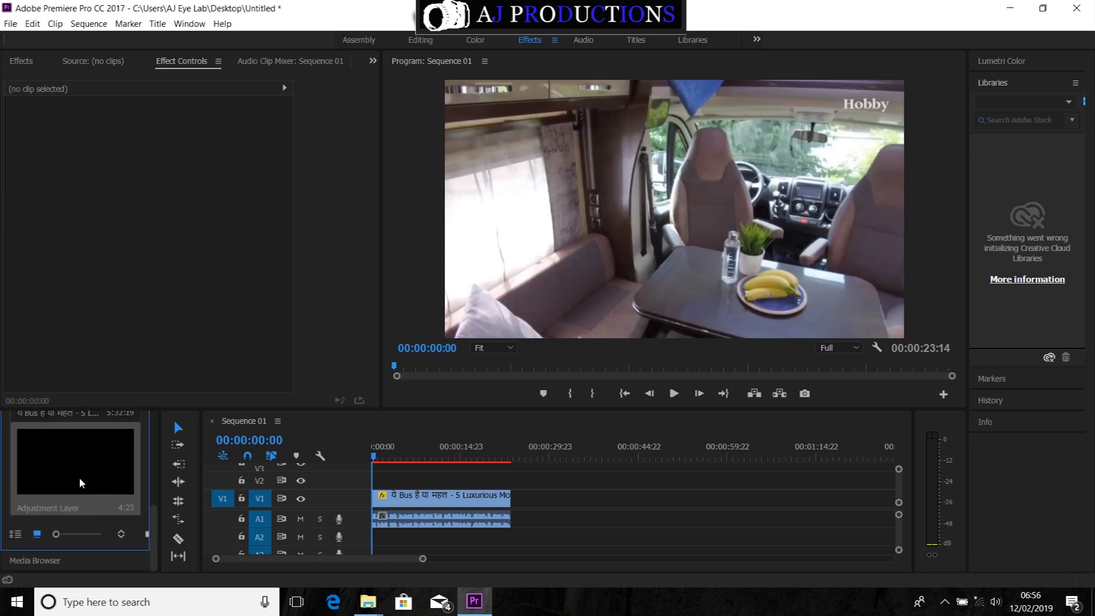
pyautogui.moveTo(79, 478); pyautogui.dragTo(387, 482)
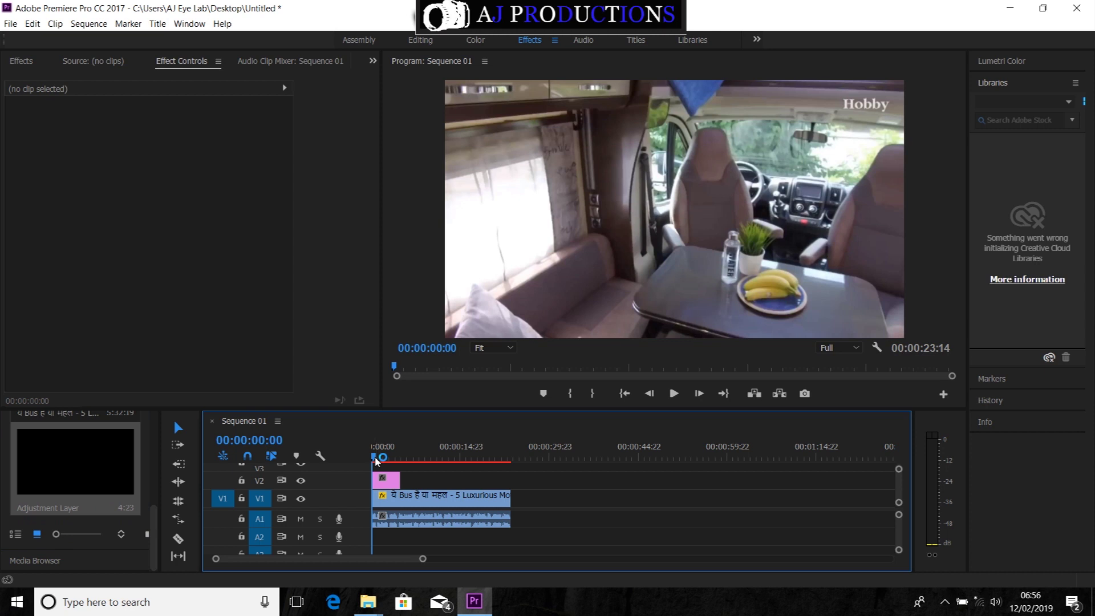
# - Shorten the adjustment layer on V2 to end at 00:00:02:04, and return the playhead to the sequence start
pyautogui.moveTo(376, 461)
pyautogui.mouseDown()
pyautogui.moveTo(392, 464)
pyautogui.moveTo(374, 465)
pyautogui.mouseUp()
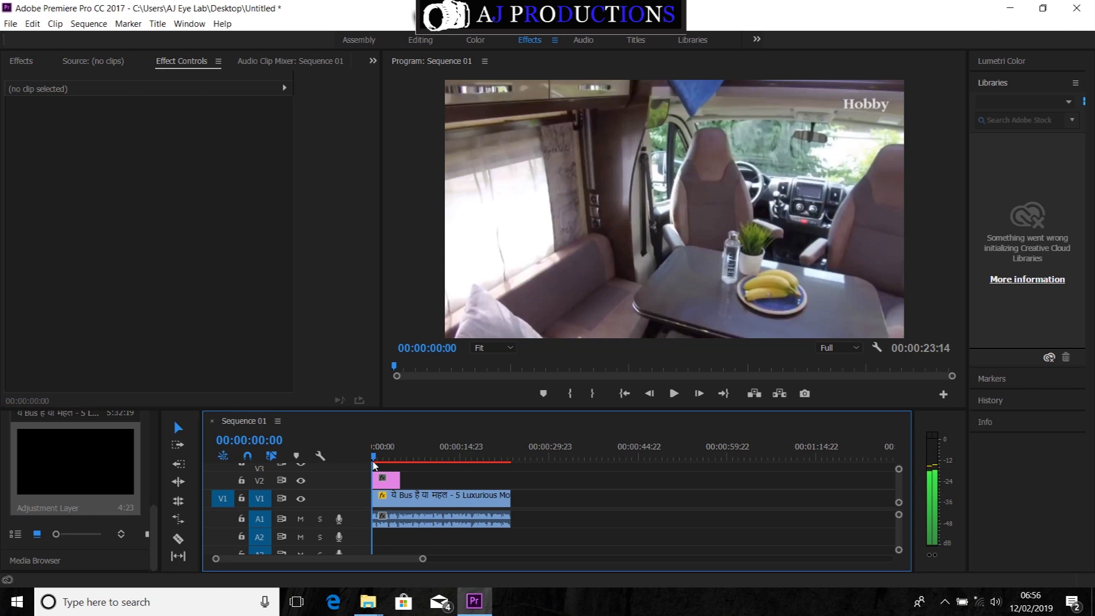
pyautogui.moveTo(375, 464)
pyautogui.mouseDown()
pyautogui.moveTo(385, 464)
pyautogui.moveTo(369, 467)
pyautogui.mouseUp()
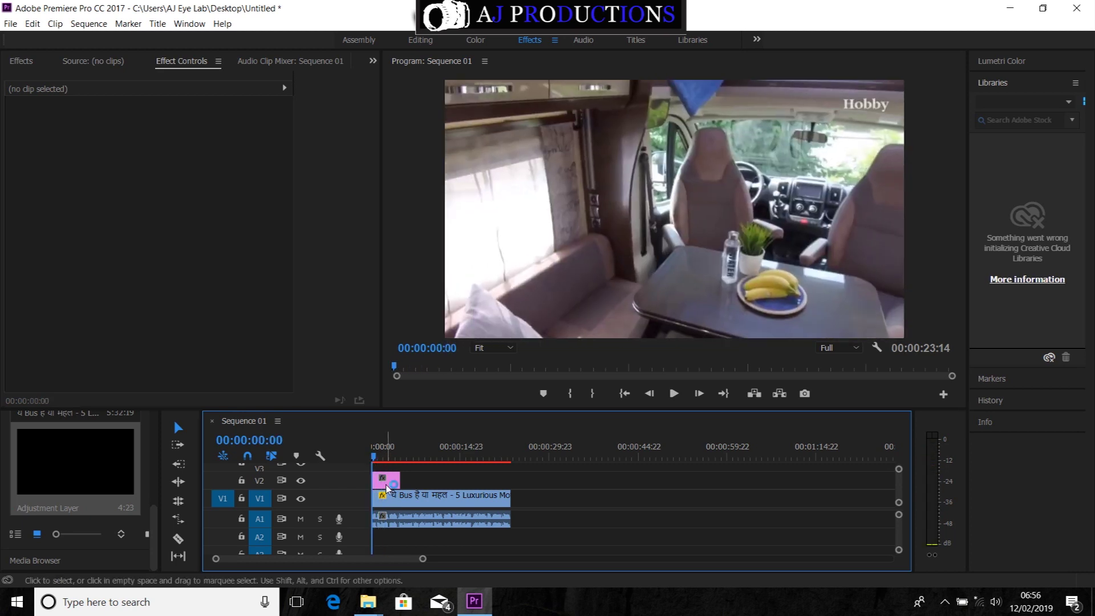
pyautogui.moveTo(374, 462); pyautogui.dragTo(387, 463)
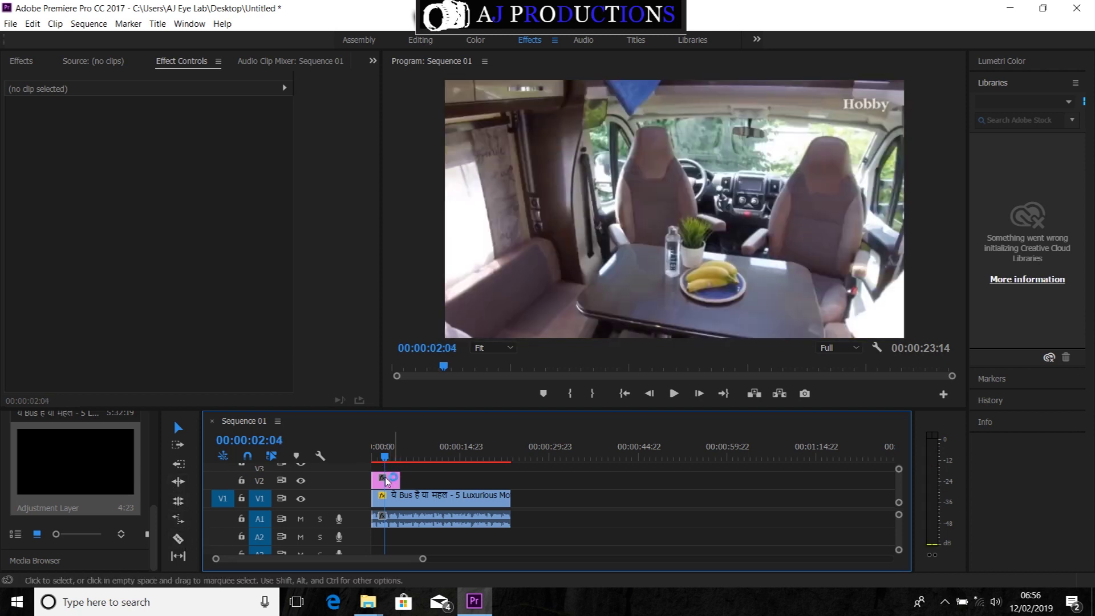
pyautogui.moveTo(395, 479); pyautogui.dragTo(373, 457)
pyautogui.click(374, 457)
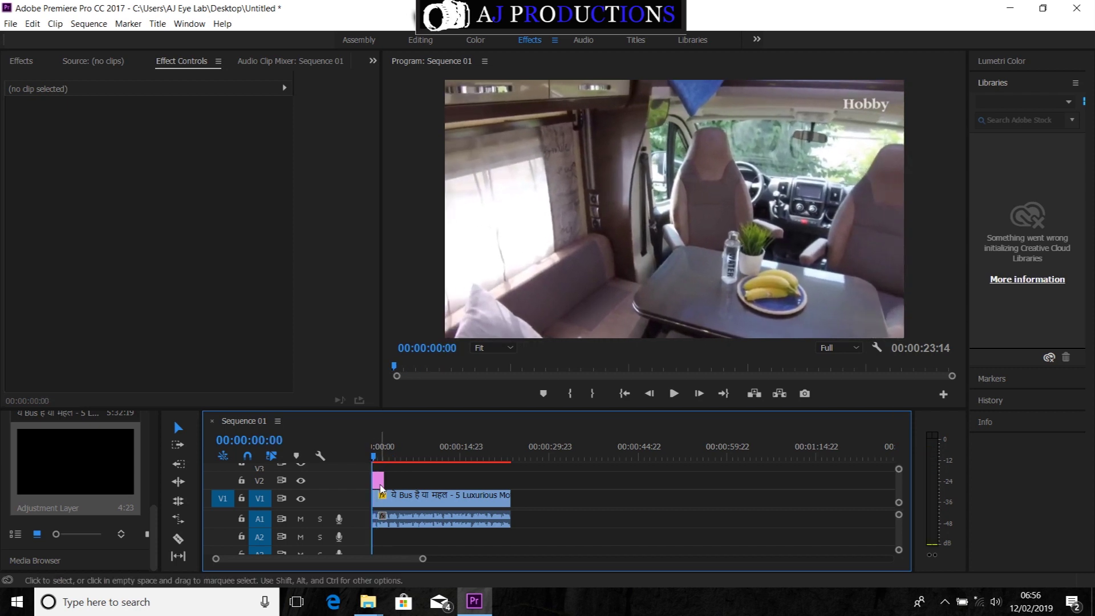
# - Find the Distort Transform video effect, apply it to the adjustment layer and show the layer's effect settings
pyautogui.click(379, 481)
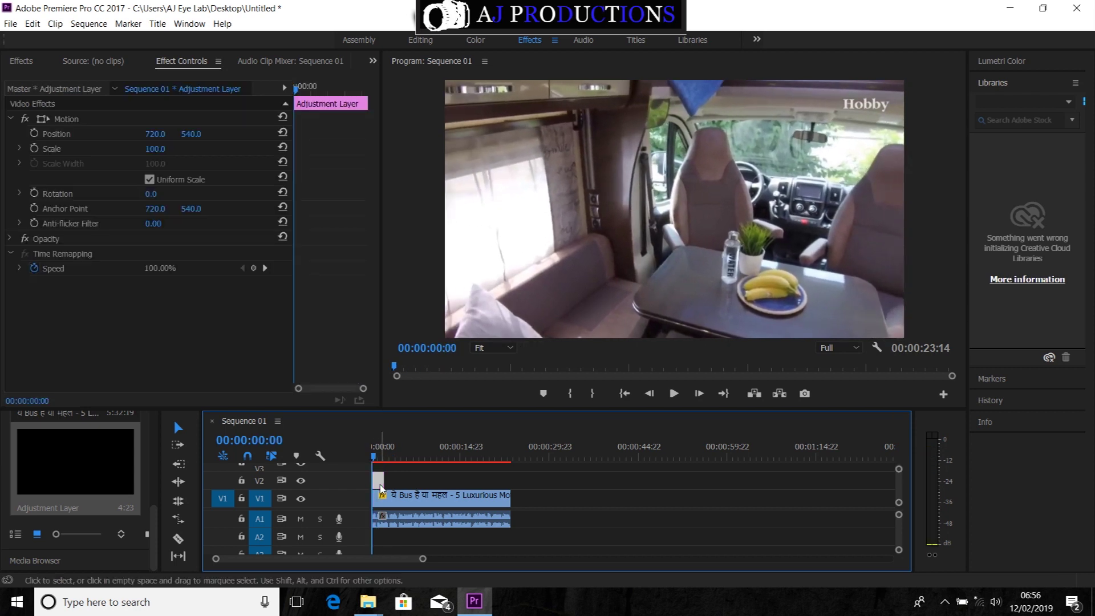
pyautogui.click(22, 61)
pyautogui.click(46, 78)
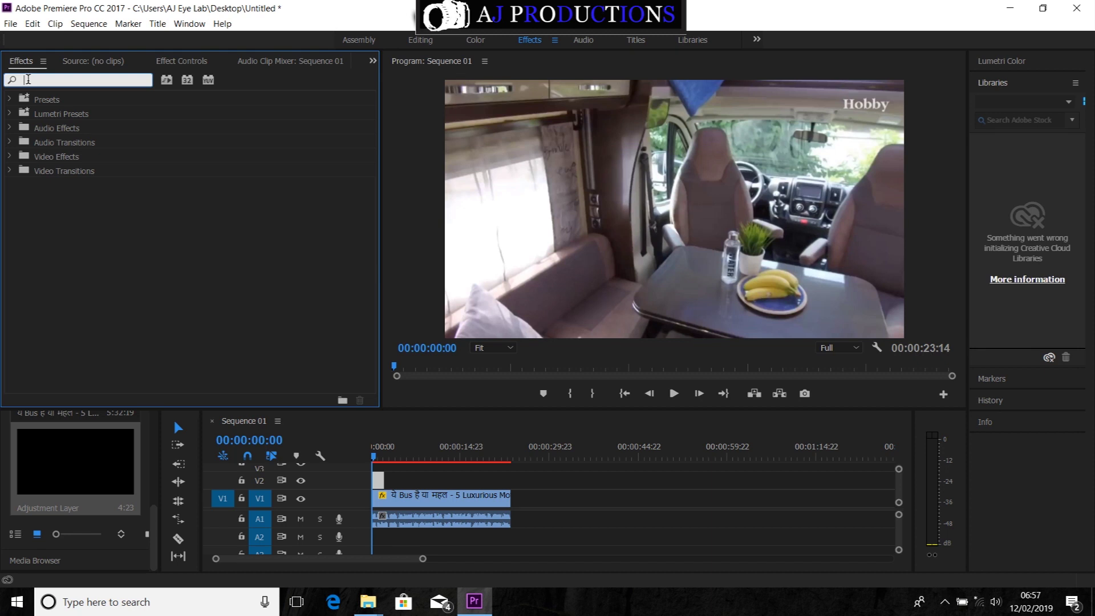
pyautogui.write('tra')
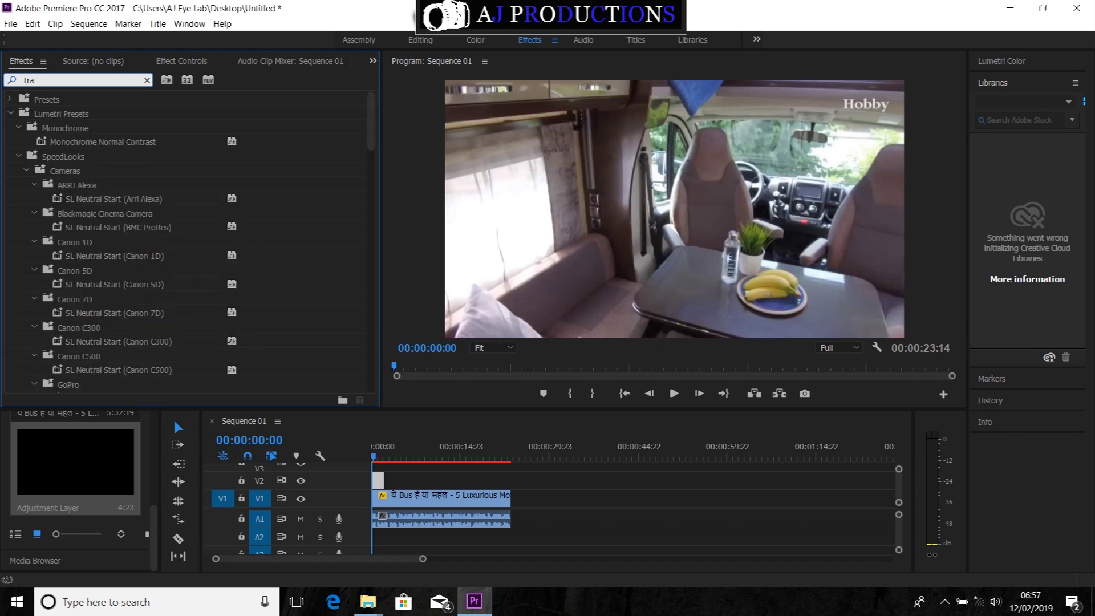
pyautogui.write('nsfor')
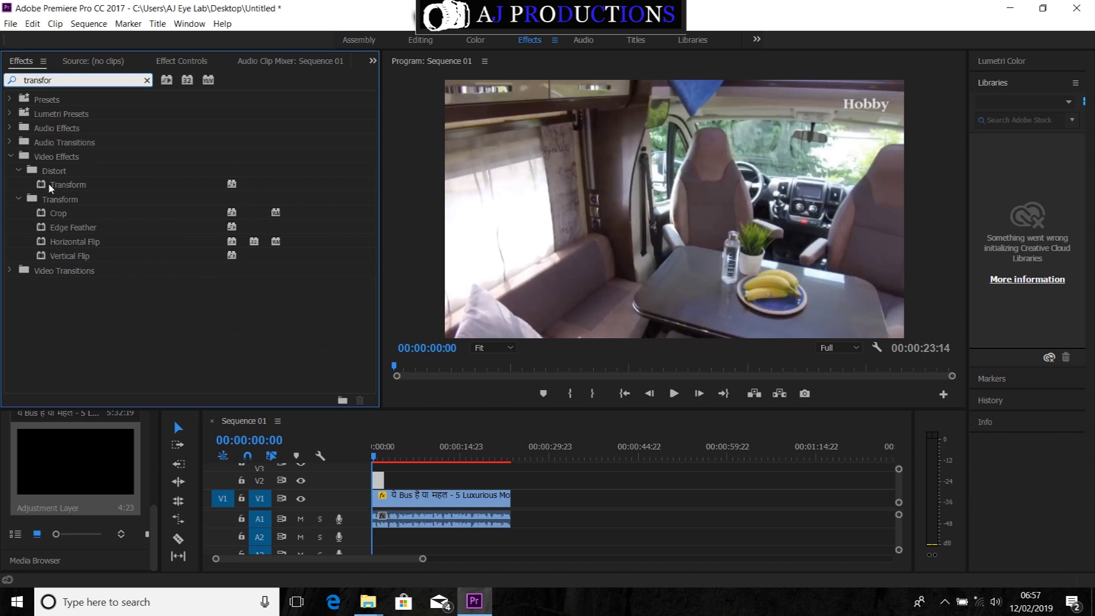
pyautogui.moveTo(59, 182); pyautogui.dragTo(379, 480)
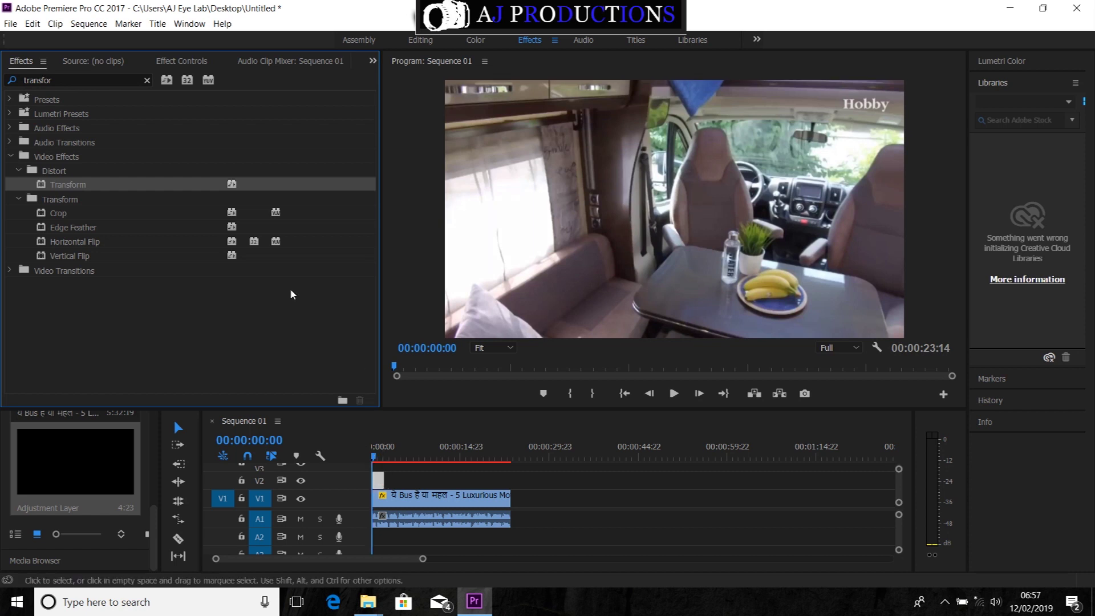
pyautogui.click(171, 60)
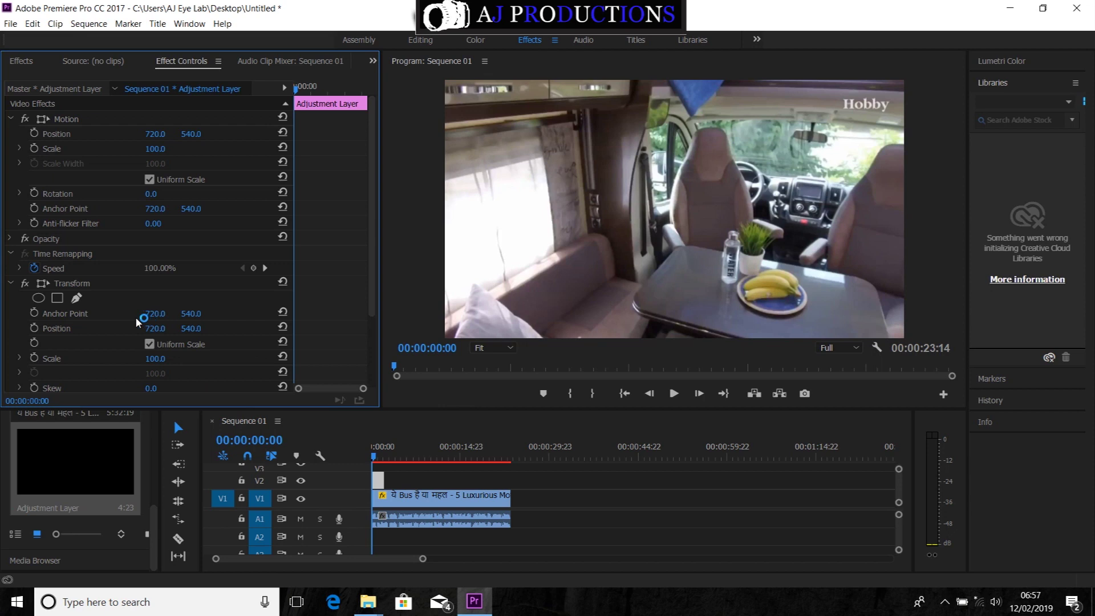
# - Start Position, Scale and Rotation keyframes for the adjustment layer's Transform effect at 00:00:00:00
pyautogui.scroll(-3, 135, 317)
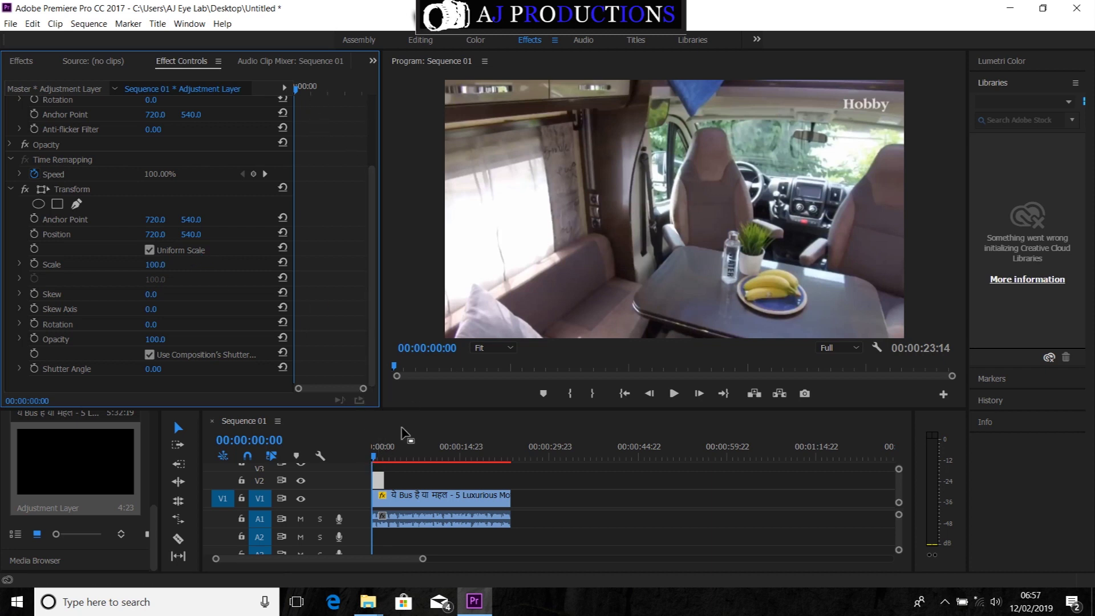
pyautogui.click(380, 482)
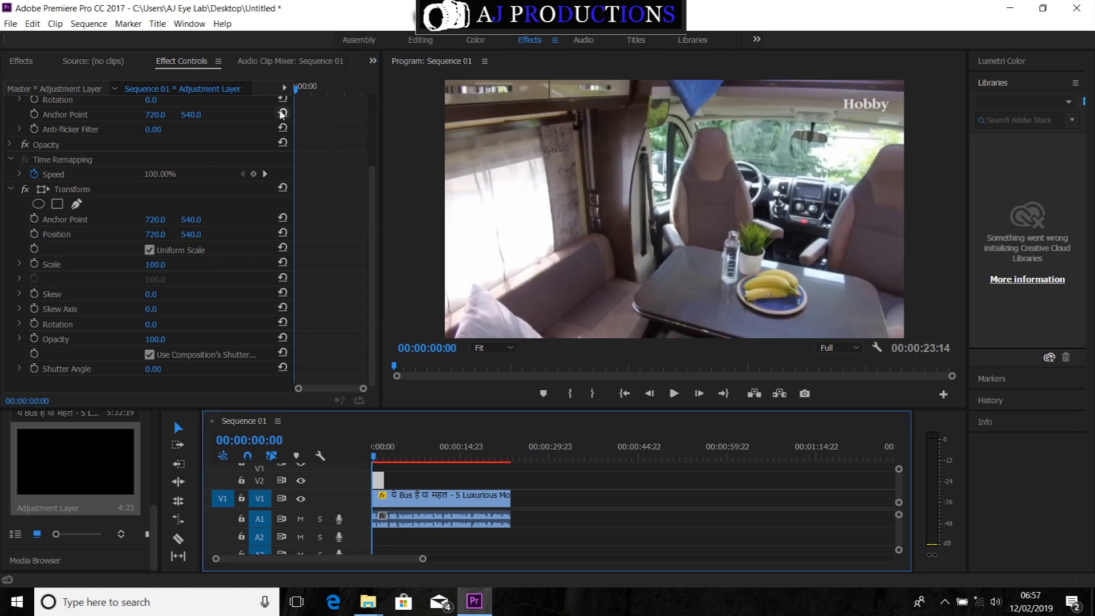
pyautogui.moveTo(296, 93)
pyautogui.mouseDown()
pyautogui.moveTo(374, 101)
pyautogui.moveTo(281, 110)
pyautogui.moveTo(299, 114)
pyautogui.mouseUp()
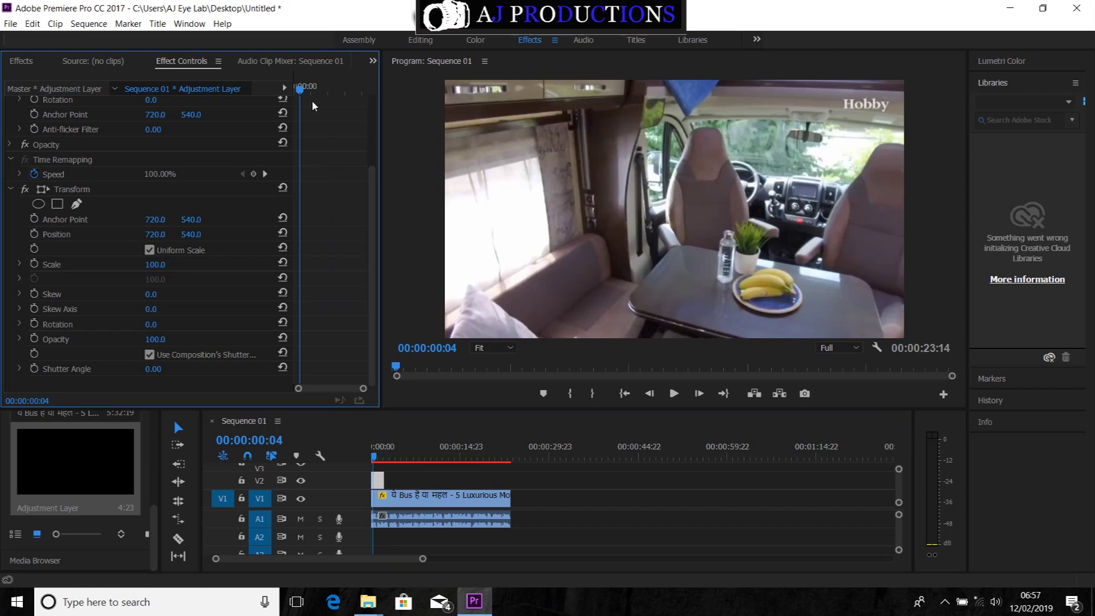
pyautogui.moveTo(303, 96)
pyautogui.mouseDown()
pyautogui.moveTo(374, 101)
pyautogui.moveTo(288, 97)
pyautogui.mouseUp()
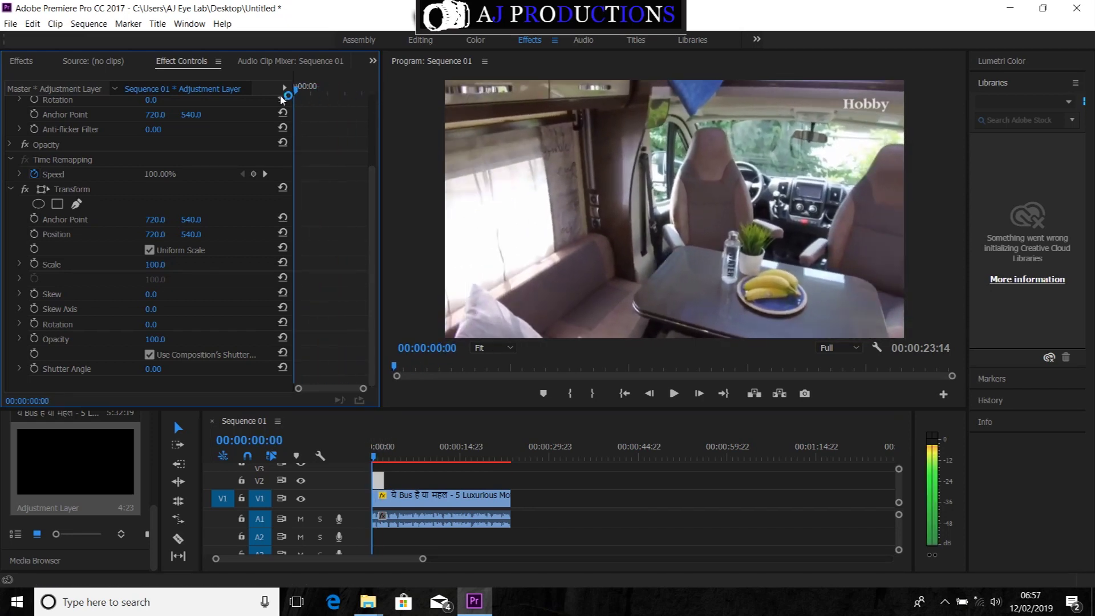
pyautogui.click(34, 234)
pyautogui.click(35, 265)
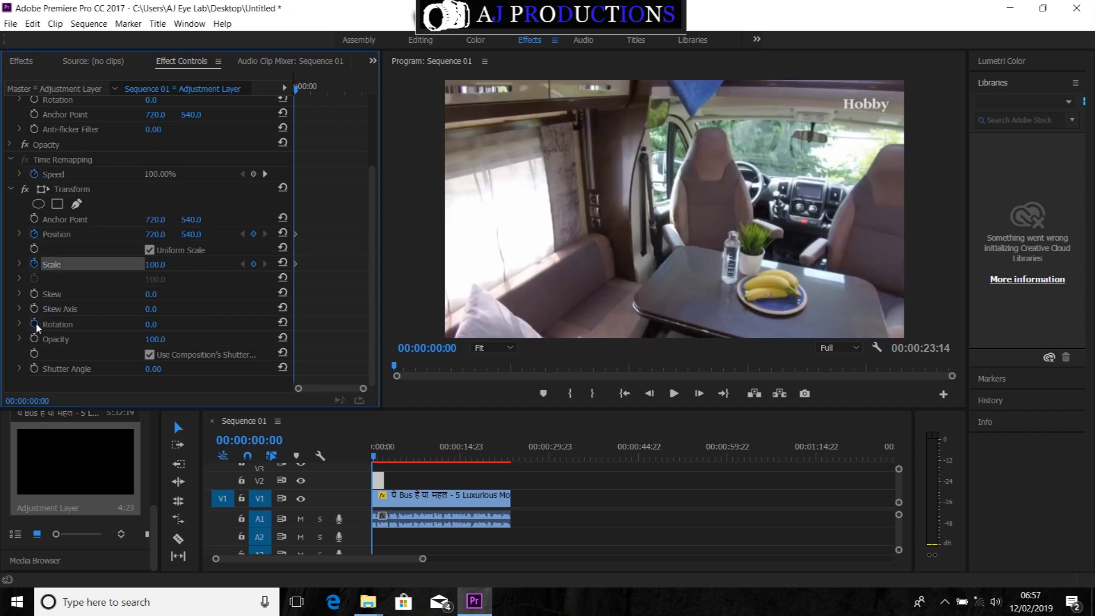
pyautogui.click(35, 324)
# - Add Position, Scale and Rotation keyframes to the Transform effect at the layer's end, 00:00:02:04
pyautogui.moveTo(296, 94); pyautogui.dragTo(371, 117)
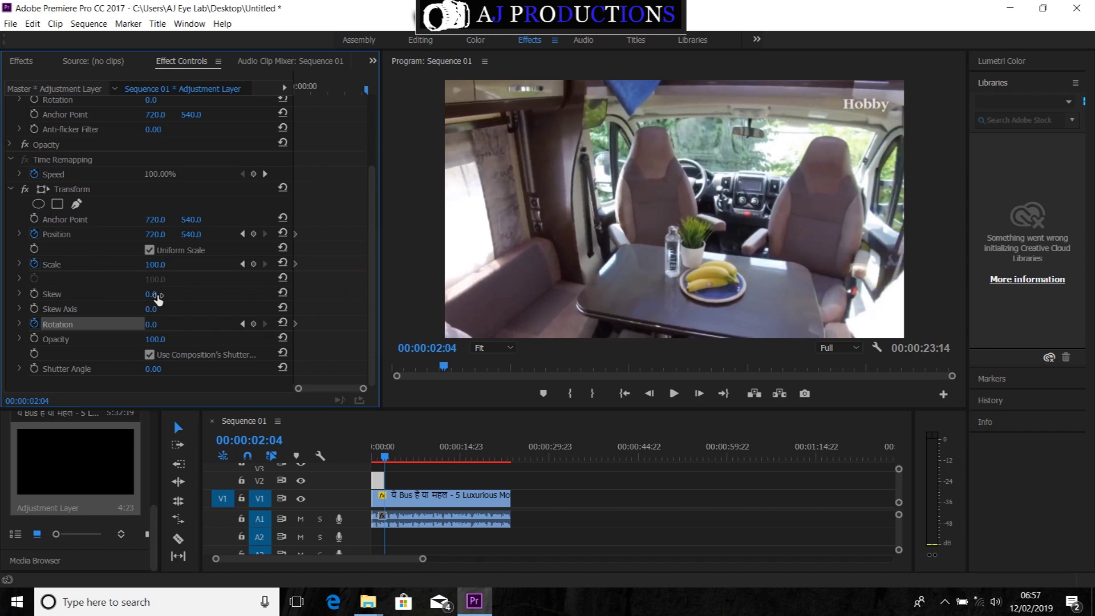
pyautogui.click(253, 234)
pyautogui.click(254, 264)
pyautogui.click(253, 324)
# - Increase the Transform effect's Scale at 00:00:01:01, and play the zoom from the sequence start
pyautogui.moveTo(366, 90); pyautogui.dragTo(329, 97)
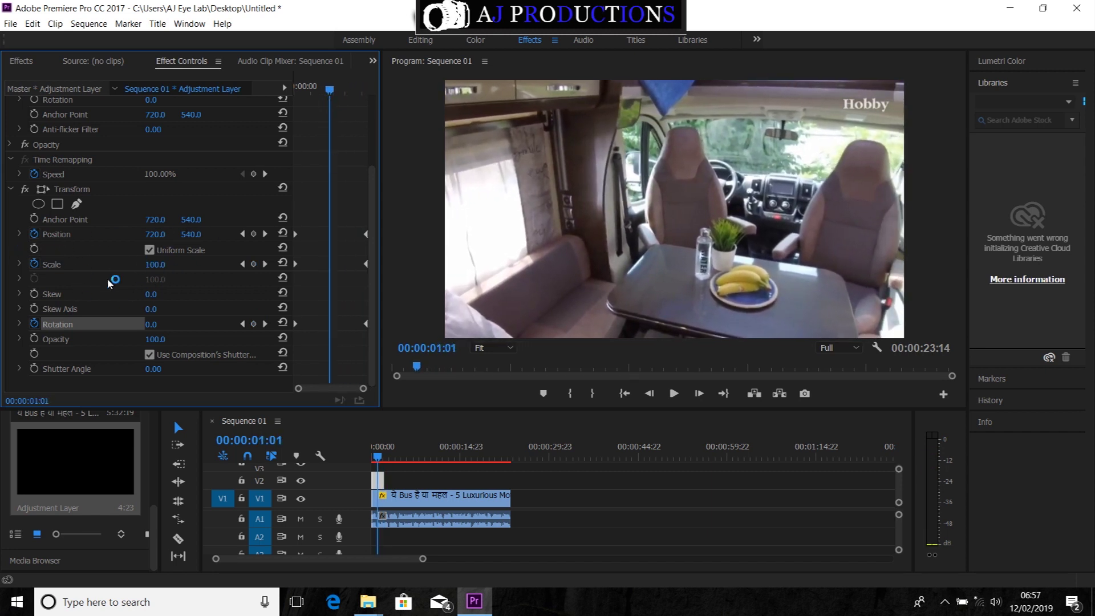
pyautogui.moveTo(155, 264); pyautogui.dragTo(178, 265)
pyautogui.moveTo(330, 89); pyautogui.dragTo(295, 90)
pyautogui.click(412, 545)
pyautogui.press('space')
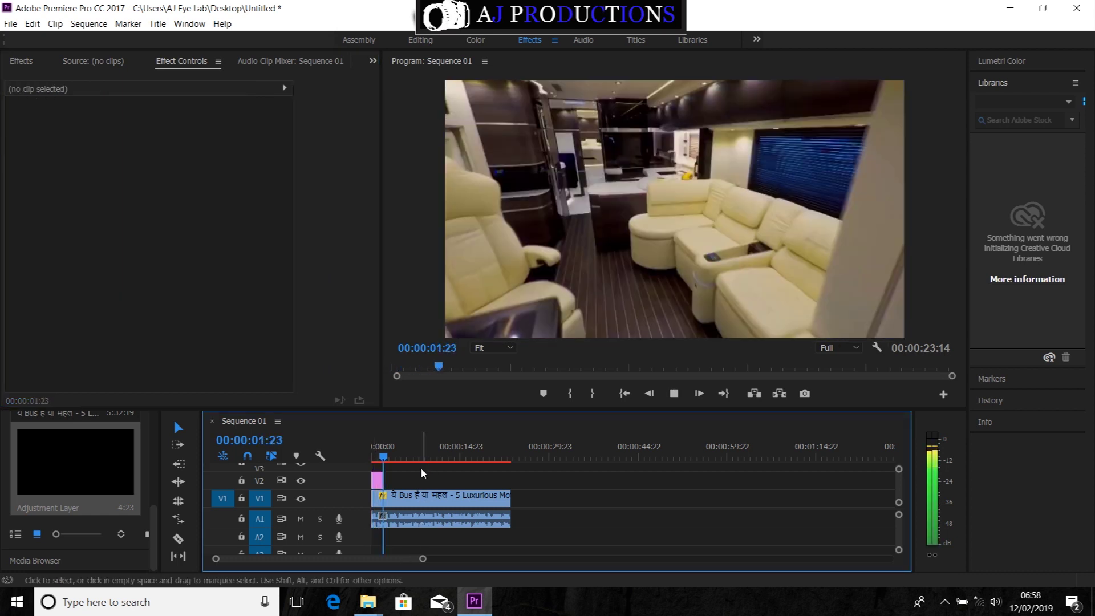
# - Set the program monitor's playback resolution to 1/2 and replay the opening from the sequence start
pyautogui.click(838, 347)
pyautogui.click(843, 375)
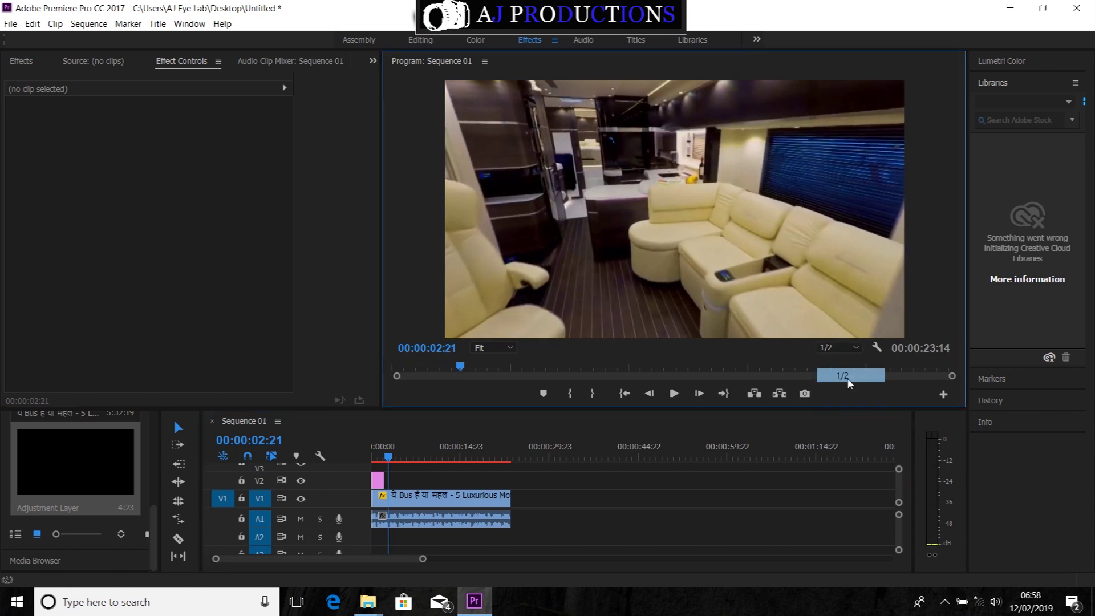
pyautogui.moveTo(385, 460); pyautogui.dragTo(361, 460)
pyautogui.press('space')
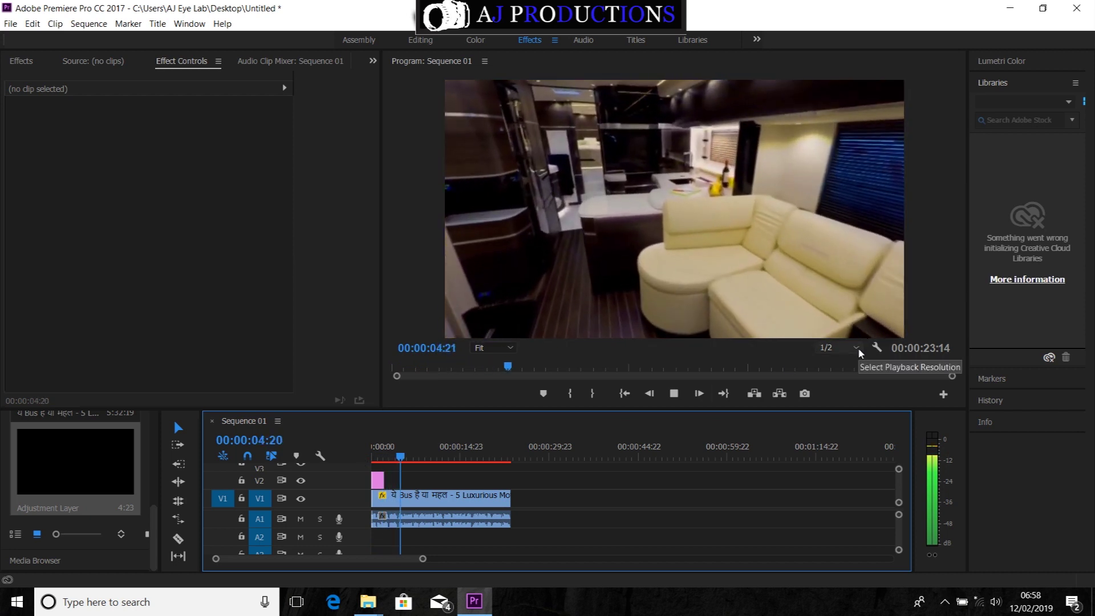
pyautogui.press('space')
# - Place a second adjustment layer on V2 just after the first, and move the playhead to its start at 00:00:02:15
pyautogui.moveTo(409, 460); pyautogui.dragTo(392, 459)
pyautogui.click(378, 478)
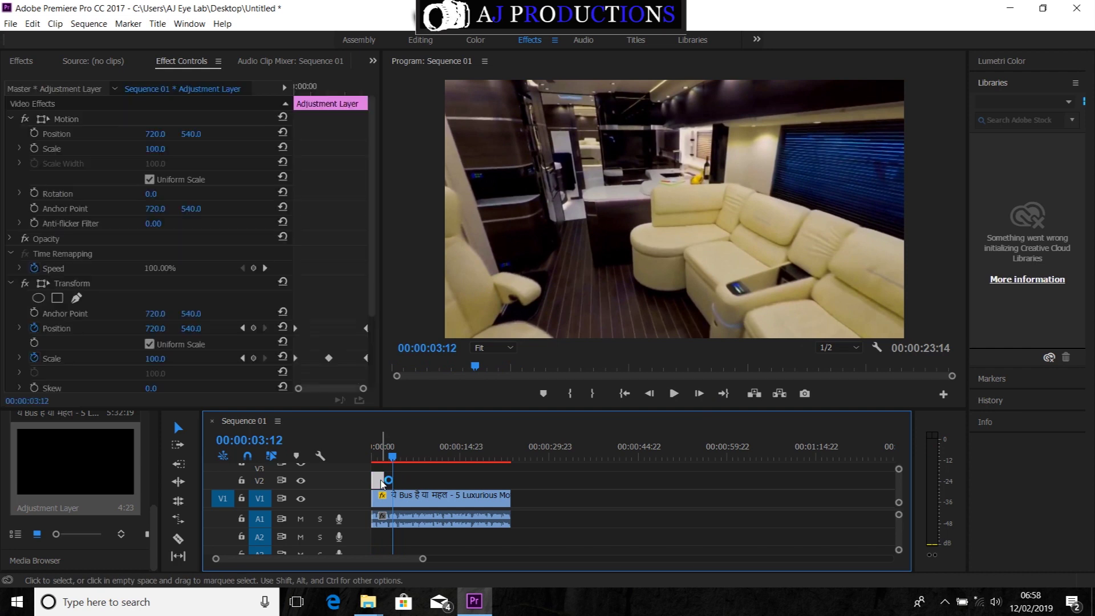
pyautogui.moveTo(29, 502); pyautogui.dragTo(406, 484)
pyautogui.click(386, 459)
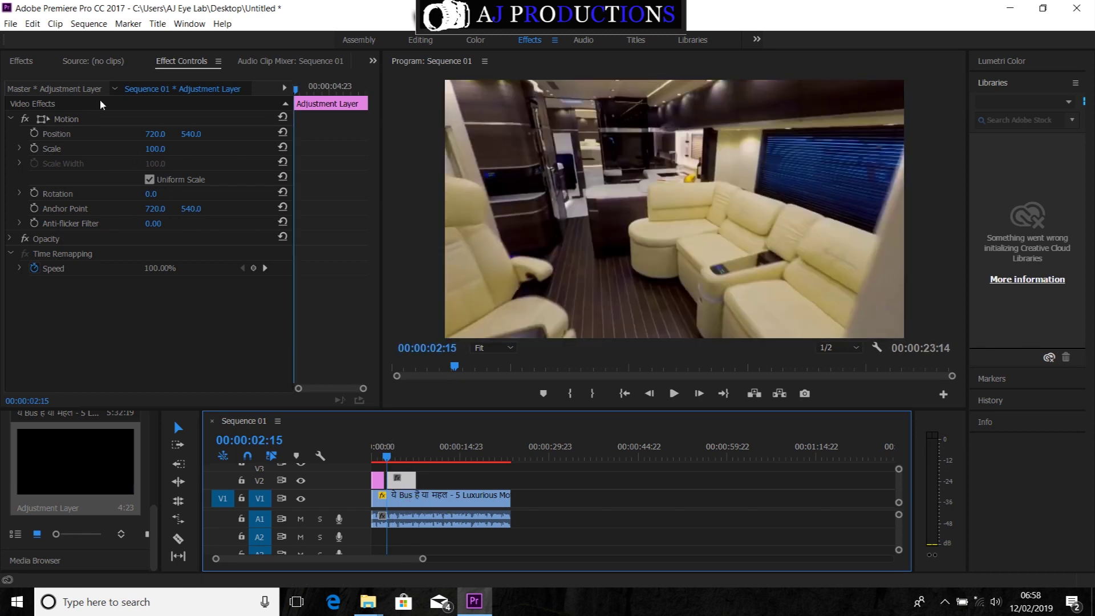
# - Apply the Distort Transform effect to the second adjustment layer and show its effect settings
pyautogui.click(21, 61)
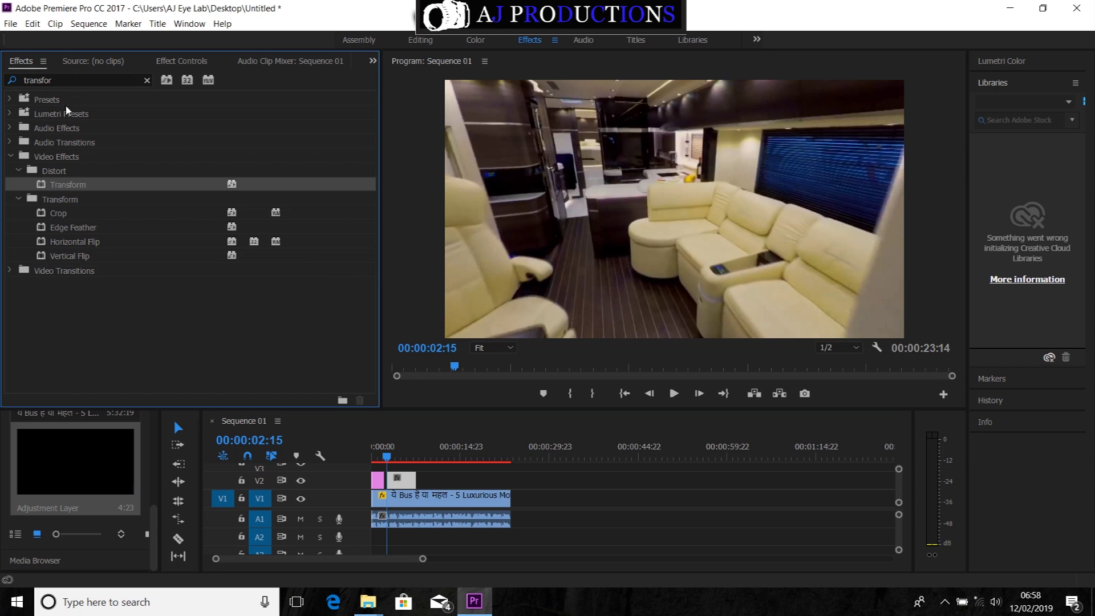
pyautogui.moveTo(391, 471)
pyautogui.mouseDown()
pyautogui.moveTo(405, 482)
pyautogui.moveTo(397, 461)
pyautogui.mouseUp()
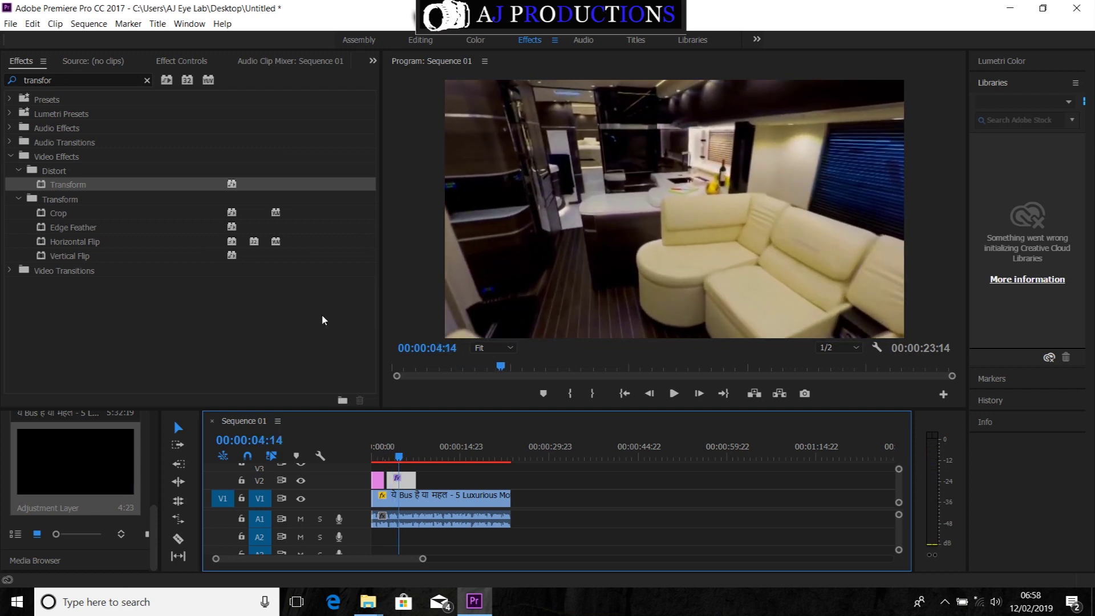
pyautogui.click(202, 61)
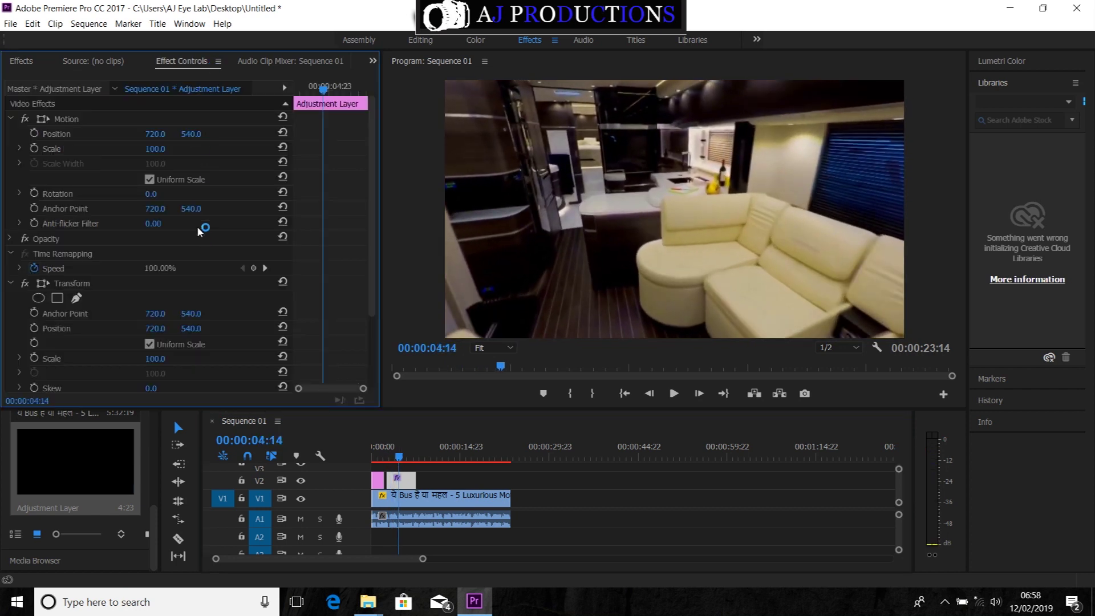
# - Start Position, Scale and Rotation keyframes for the second layer's Transform effect at 00:00:02:15, removing the misplaced Scale keyframe at 00:00:04:14
pyautogui.scroll(-3, 171, 234)
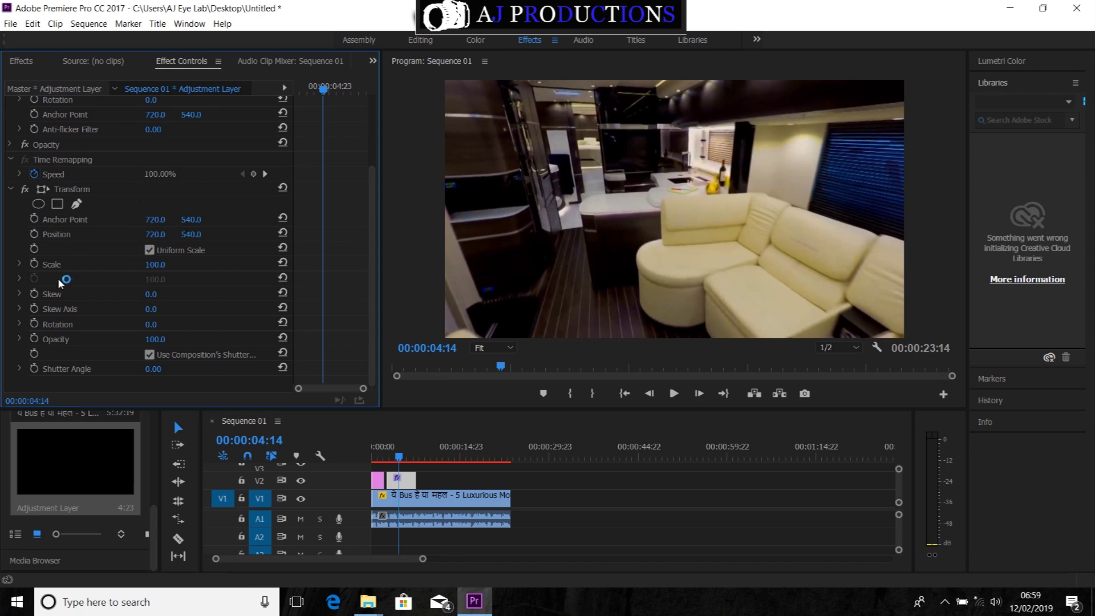
pyautogui.click(34, 263)
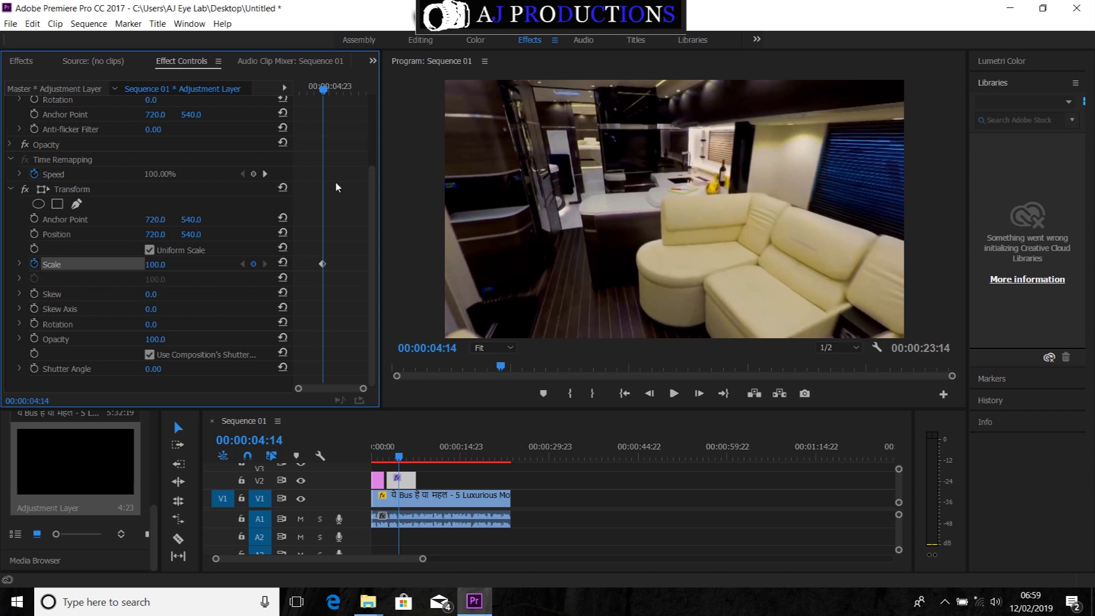
pyautogui.click(322, 266)
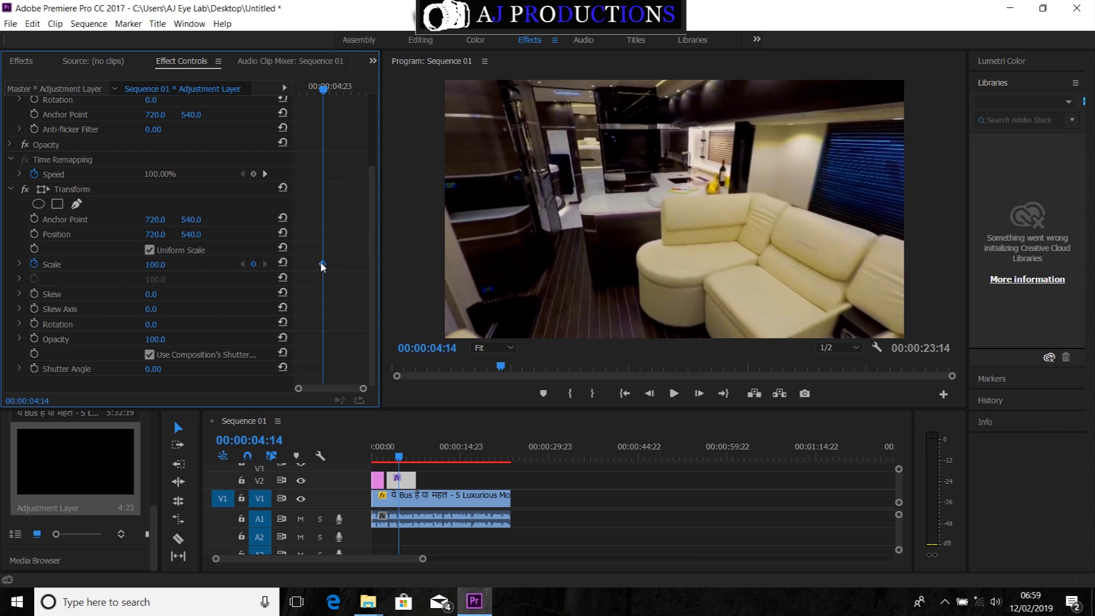
pyautogui.moveTo(323, 91); pyautogui.dragTo(295, 91)
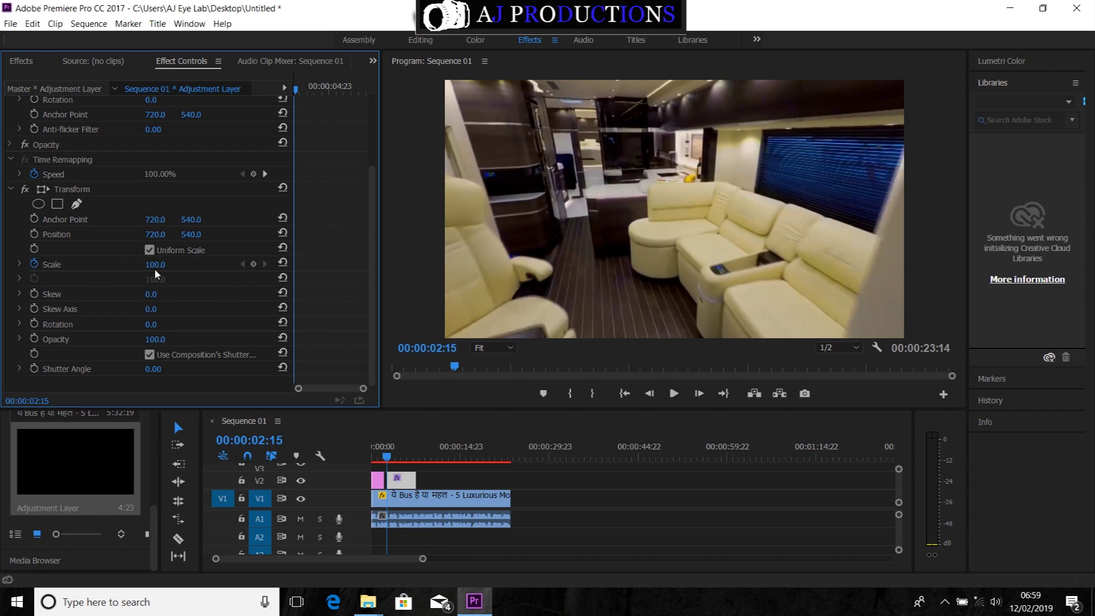
pyautogui.click(254, 265)
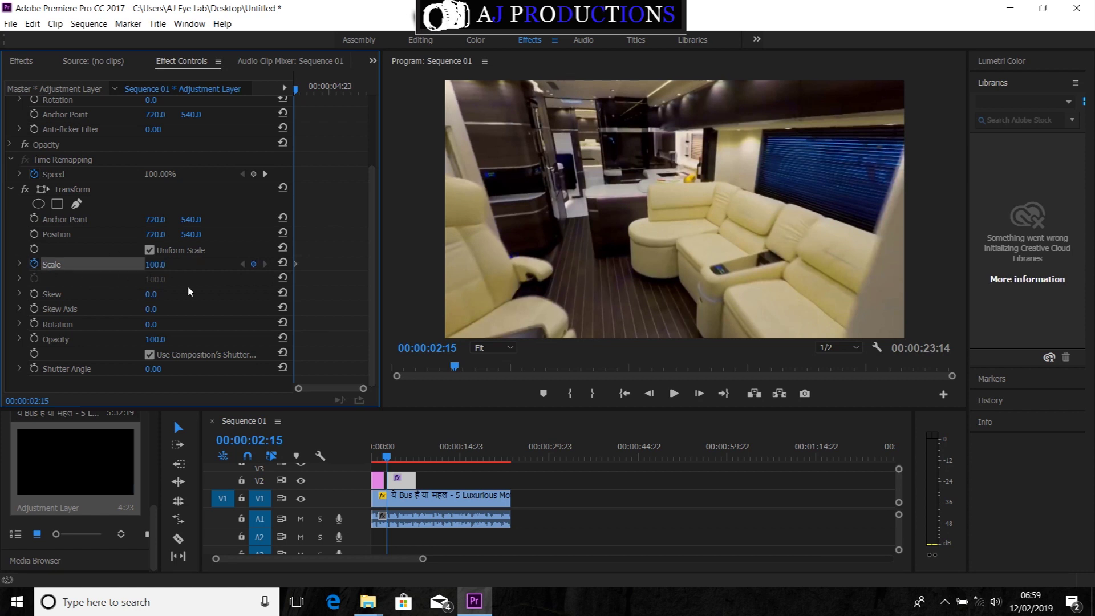
pyautogui.click(35, 324)
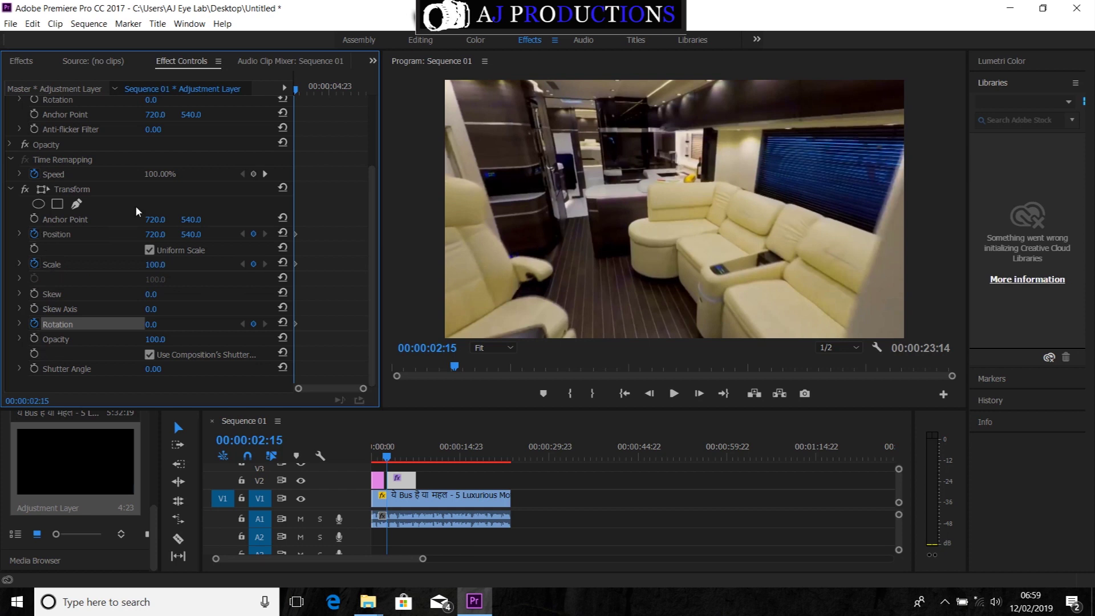
pyautogui.click(114, 233)
# - Add Position, Scale and Rotation keyframes at the second layer's end, 00:00:07:14
pyautogui.moveTo(294, 90); pyautogui.dragTo(385, 114)
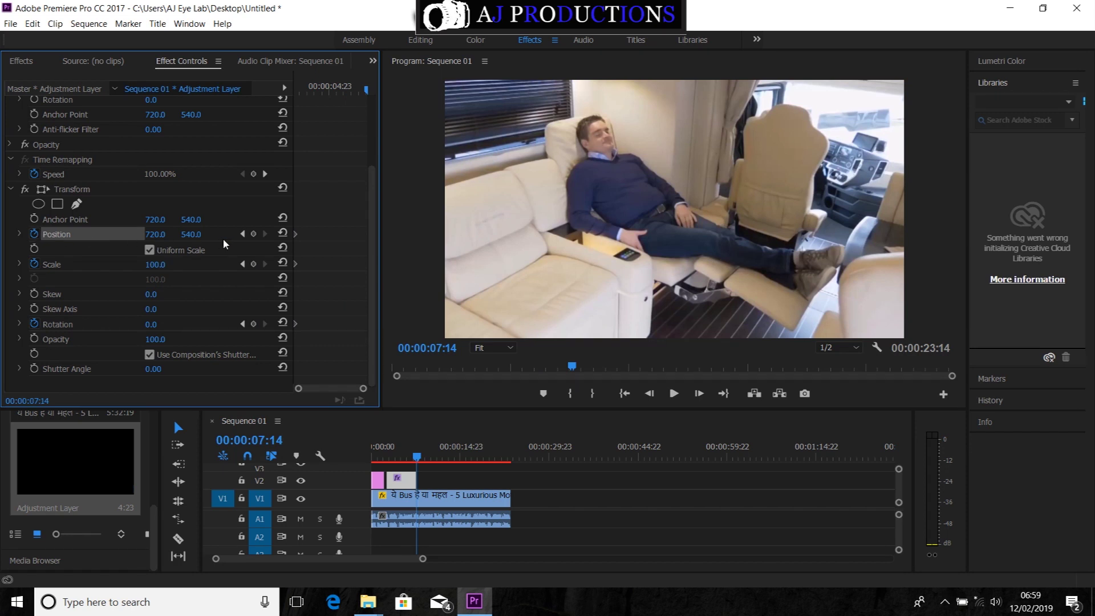
pyautogui.click(253, 234)
pyautogui.click(252, 264)
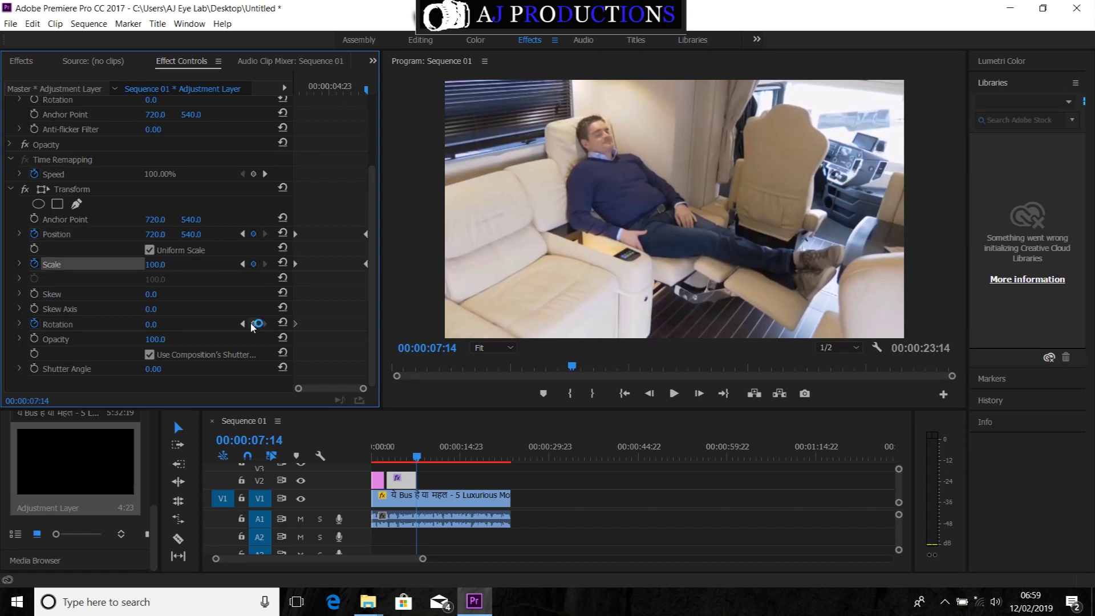
pyautogui.click(253, 323)
# - Set a negative Rotation value at 00:00:03:22 in the second layer's Transform effect to tilt the picture counterclockwise
pyautogui.moveTo(368, 93); pyautogui.dragTo(309, 110)
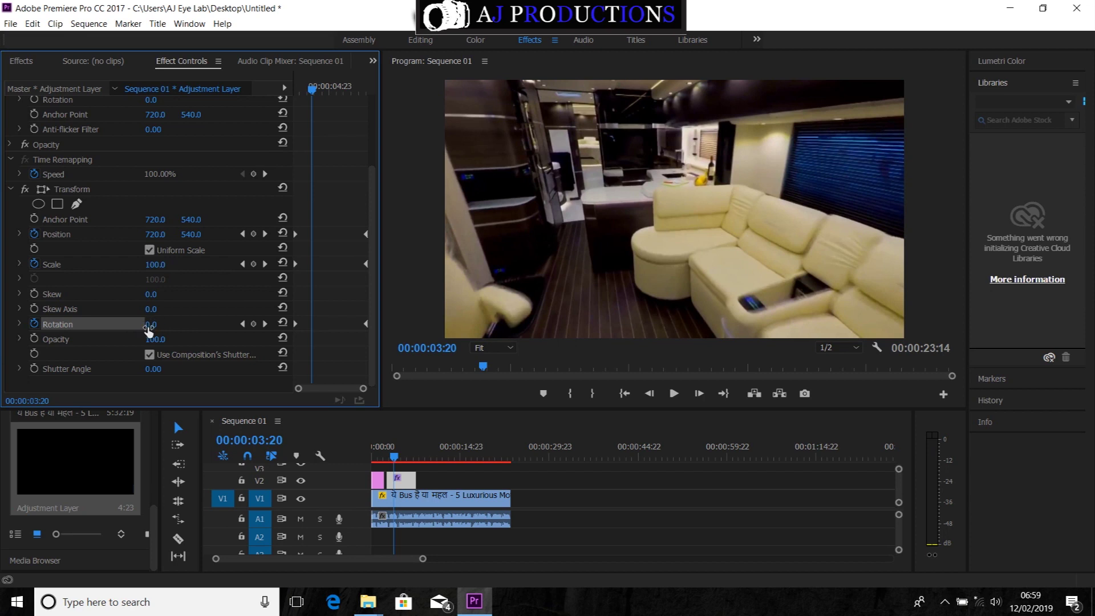
pyautogui.moveTo(317, 94)
pyautogui.mouseDown()
pyautogui.moveTo(330, 94)
pyautogui.moveTo(314, 96)
pyautogui.mouseUp()
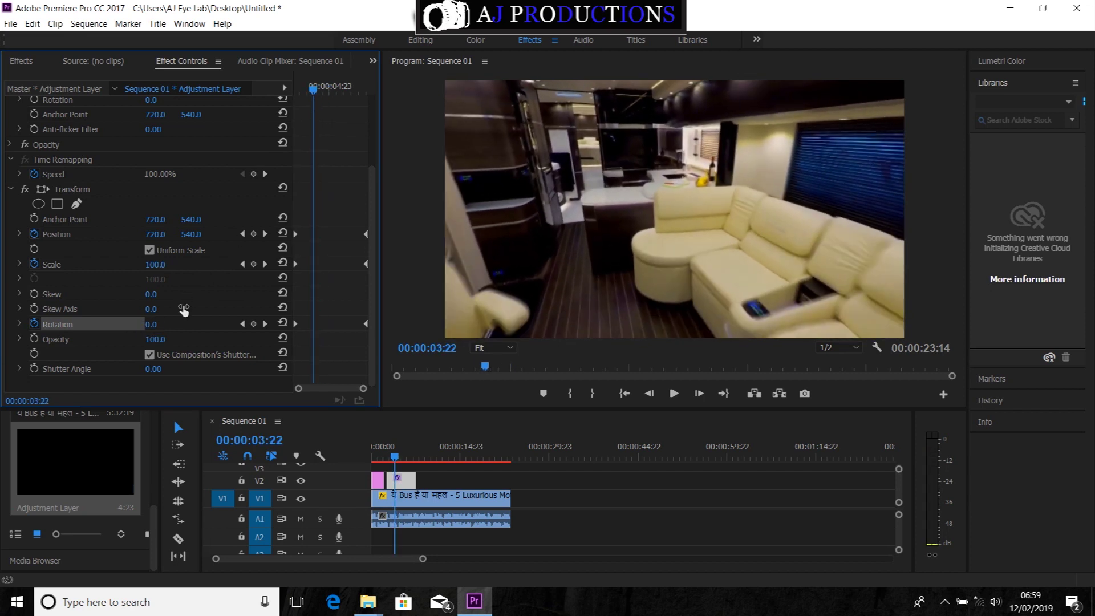
pyautogui.moveTo(151, 324)
pyautogui.mouseDown()
pyautogui.moveTo(171, 324)
pyautogui.moveTo(143, 324)
pyautogui.mouseUp()
# - Play back the second adjustment layer's section to review the rotation
pyautogui.moveTo(312, 89); pyautogui.dragTo(296, 91)
pyautogui.click(402, 463)
pyautogui.press('space')
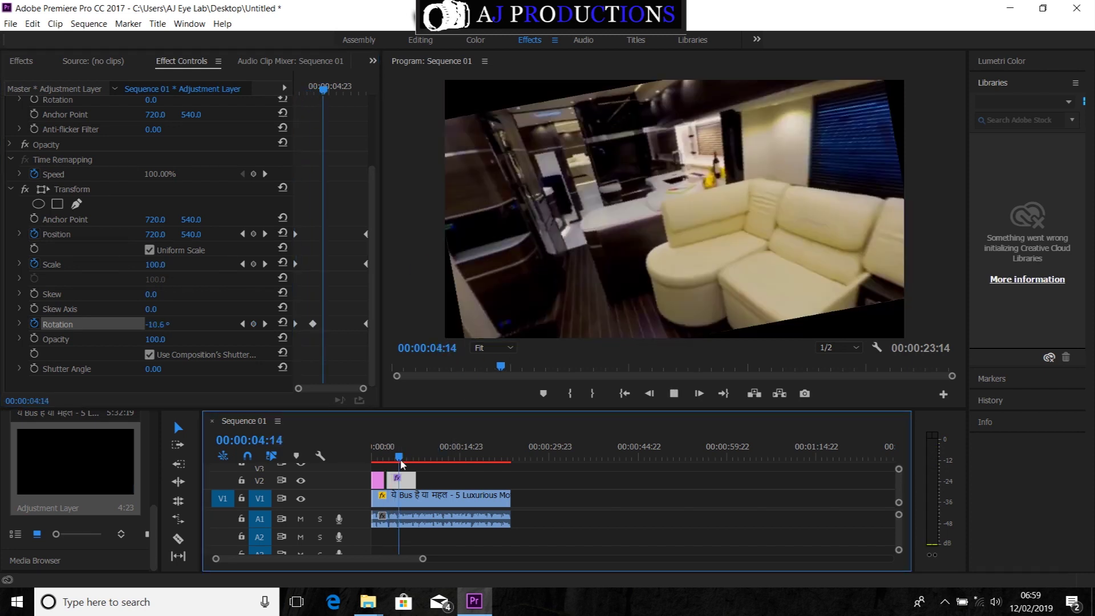
pyautogui.click(384, 461)
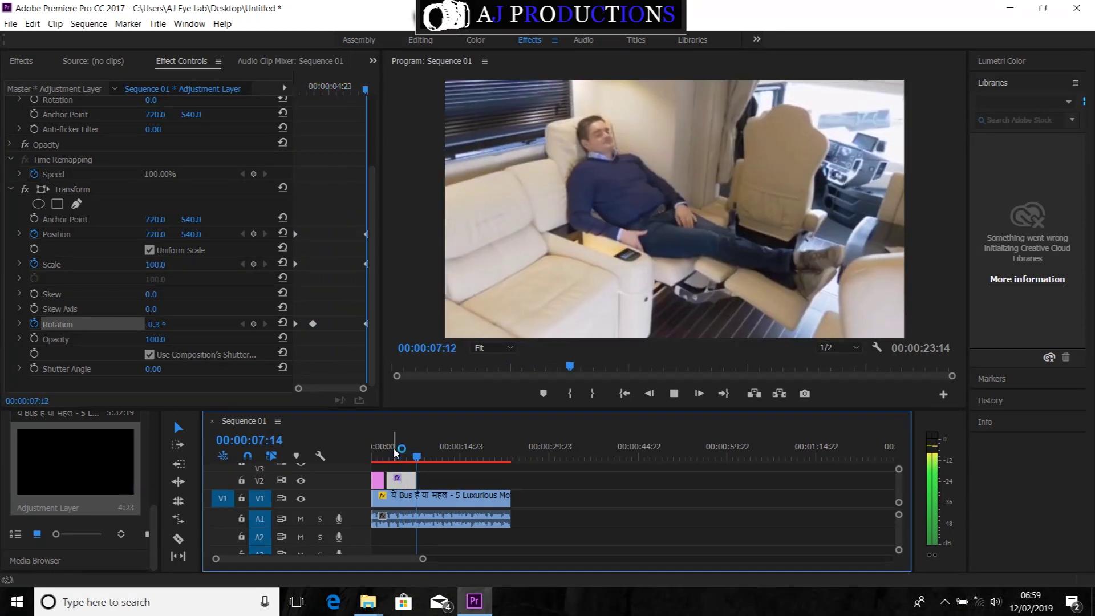
pyautogui.press('space')
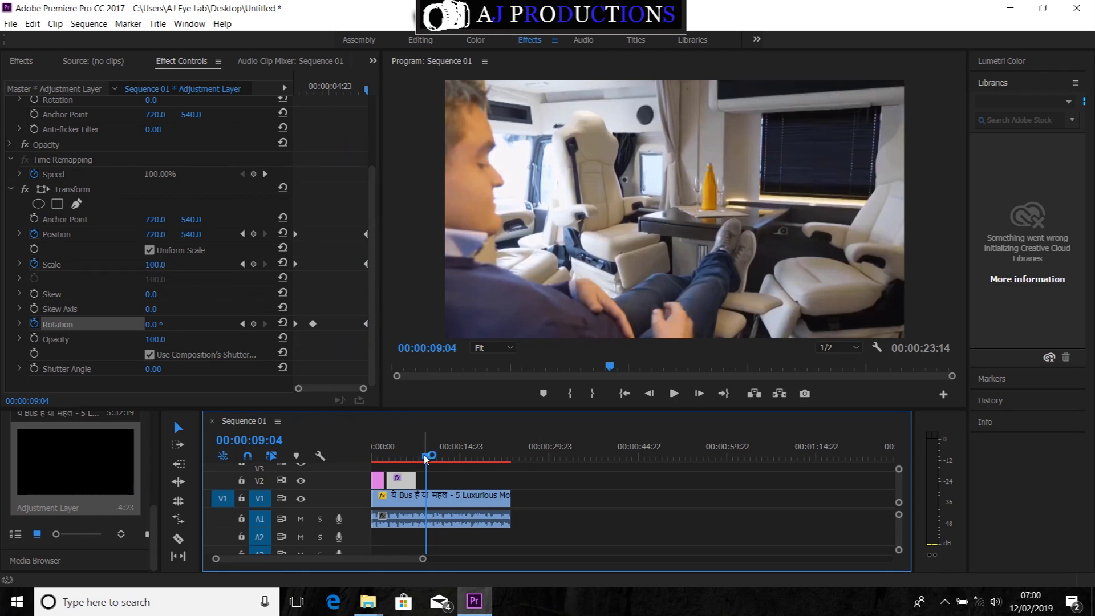
# - Place a third adjustment layer on V2 over the clip's ending and extend its start back to about 00:00:17:13
pyautogui.moveTo(427, 460); pyautogui.dragTo(484, 461)
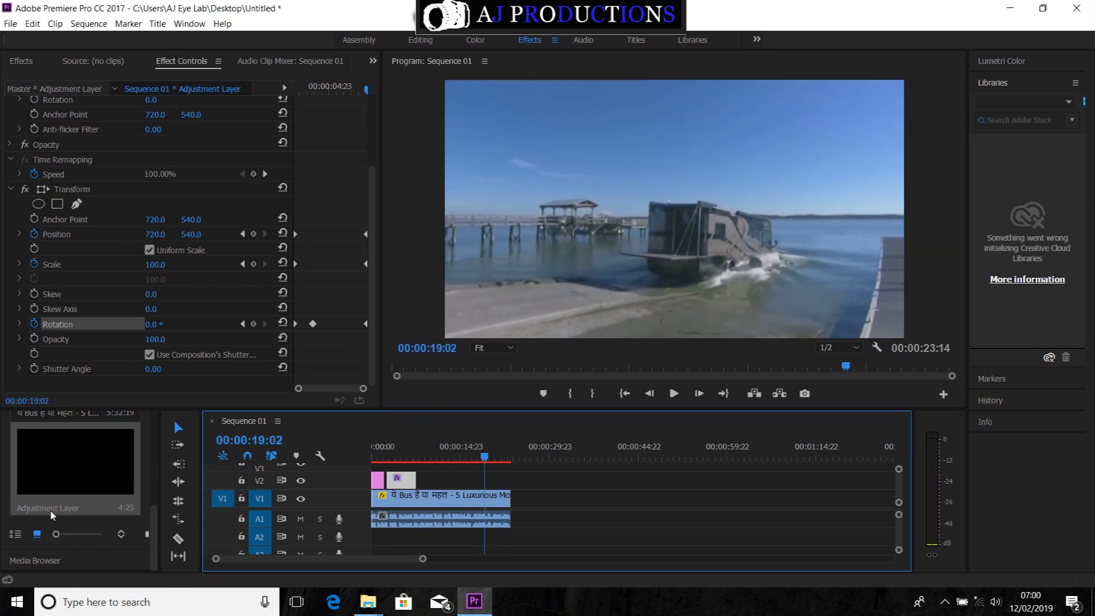
pyautogui.moveTo(62, 468); pyautogui.dragTo(476, 458)
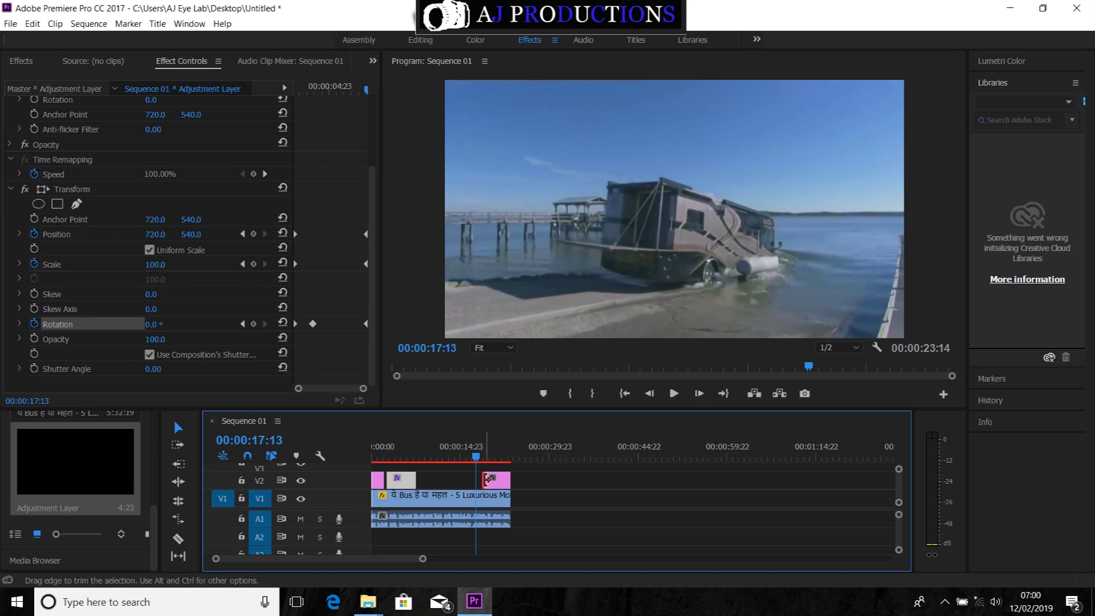
pyautogui.moveTo(488, 479); pyautogui.dragTo(471, 461)
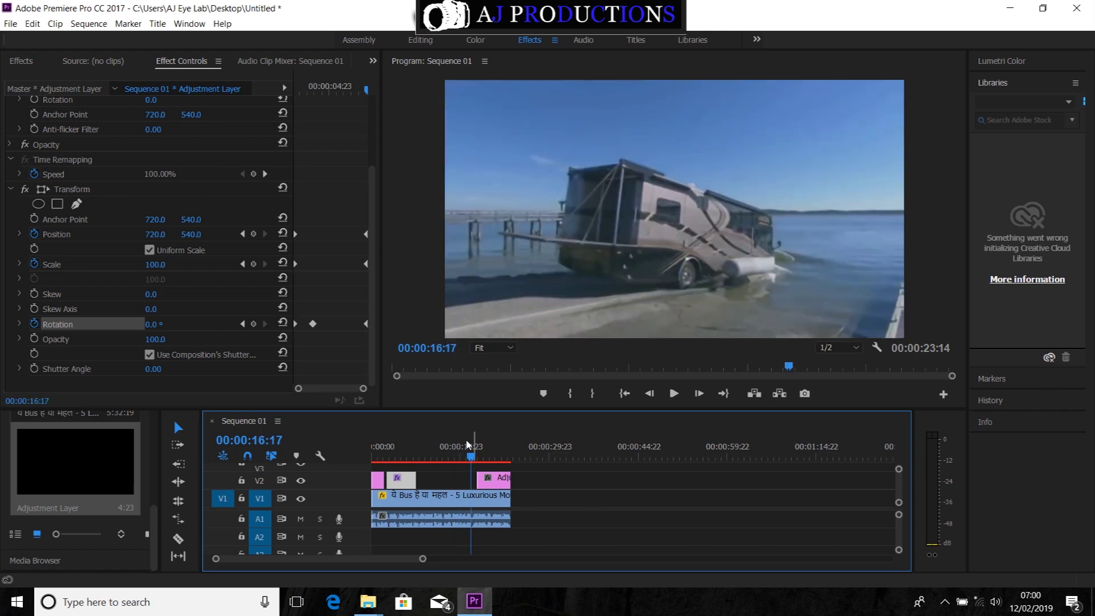
# - Apply the Distort Transform effect to the third adjustment layer and show its Transform settings
pyautogui.click(22, 60)
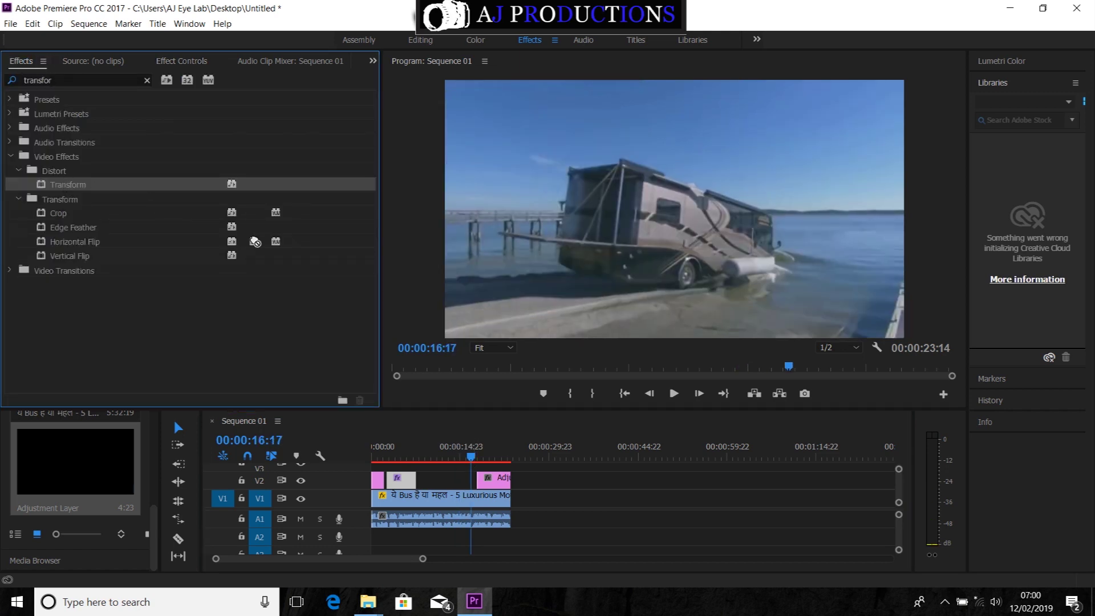
pyautogui.click(495, 485)
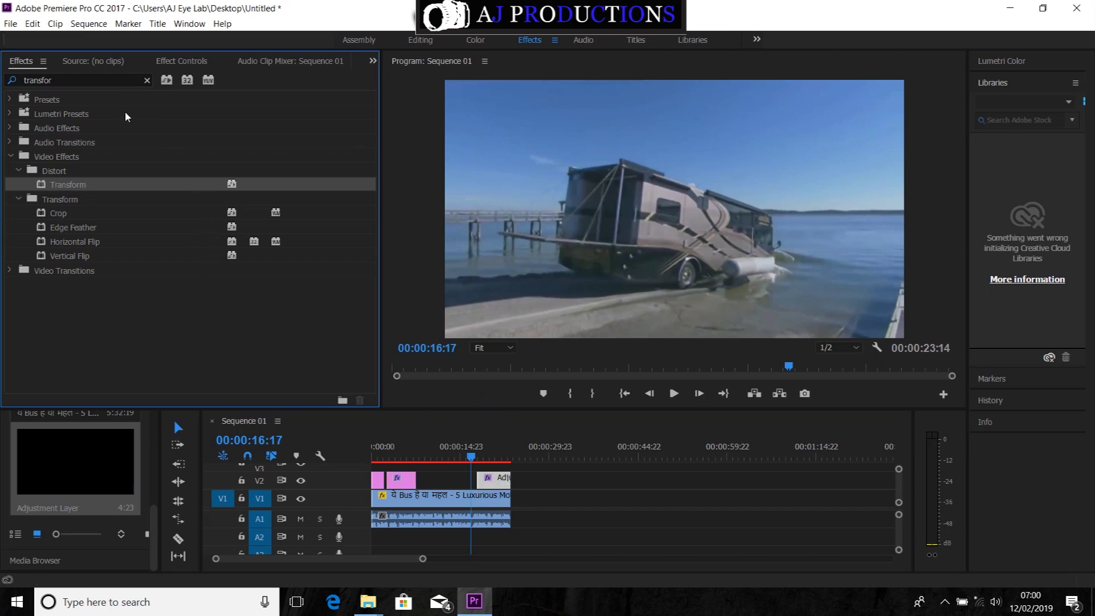
pyautogui.click(101, 61)
pyautogui.click(182, 62)
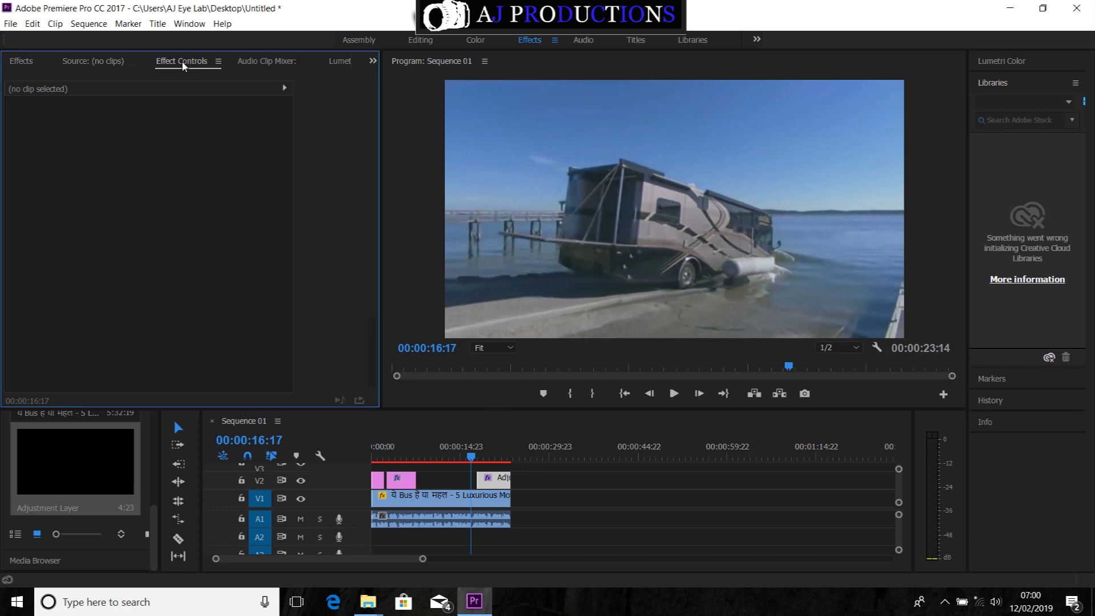
pyautogui.click(496, 484)
pyautogui.scroll(-2, 196, 323)
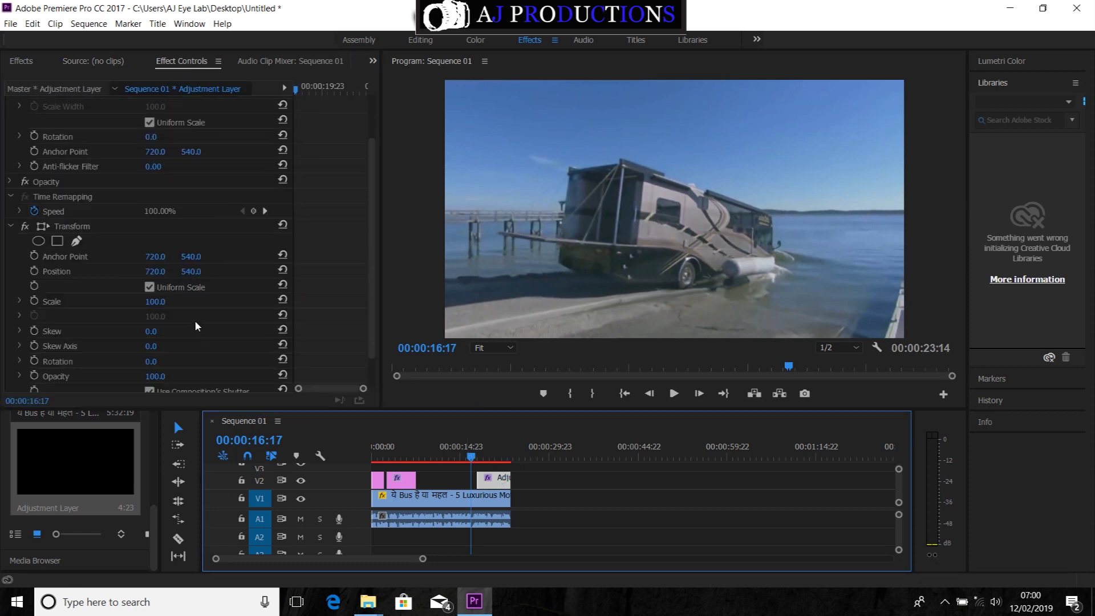
# - Start Position, Scale and Rotation keyframes at 00:00:17:19 in the third adjustment layer's Transform effect
pyautogui.click(478, 460)
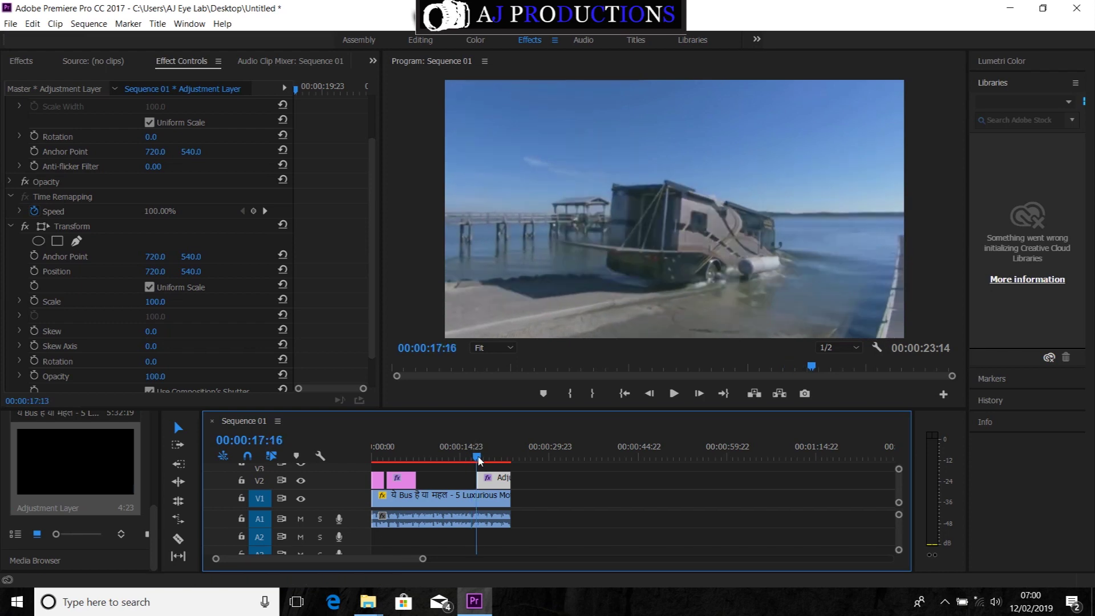
pyautogui.click(298, 91)
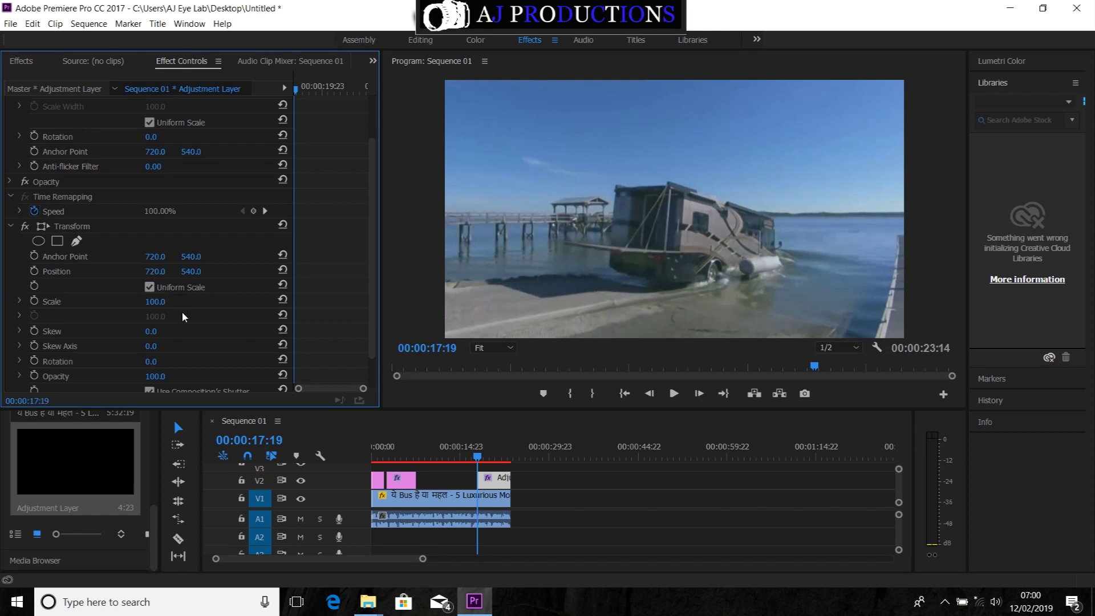
pyautogui.click(34, 271)
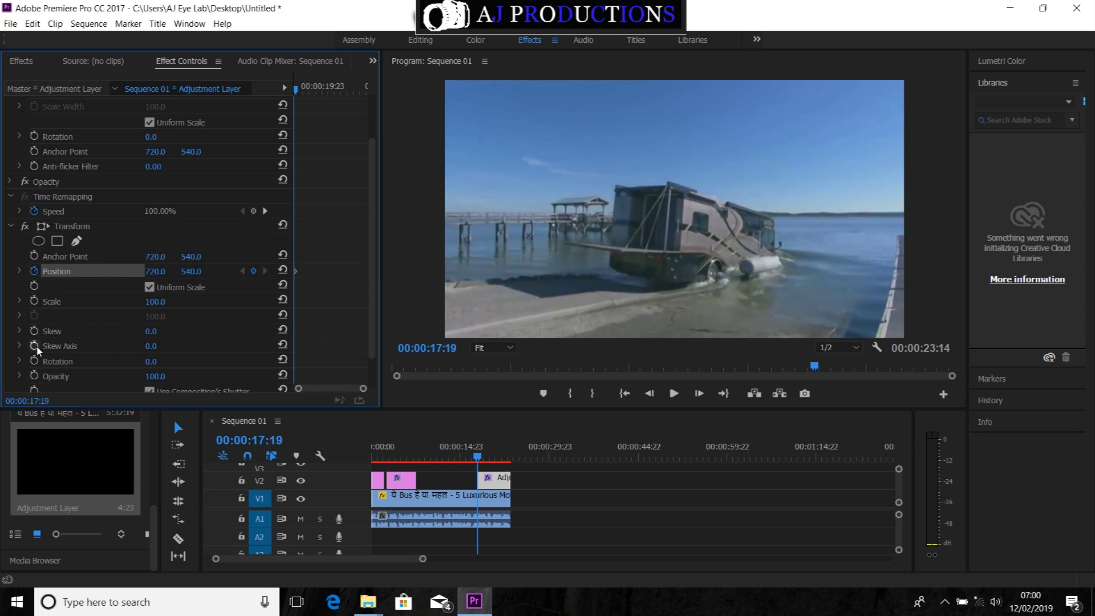
pyautogui.scroll(-1, 39, 365)
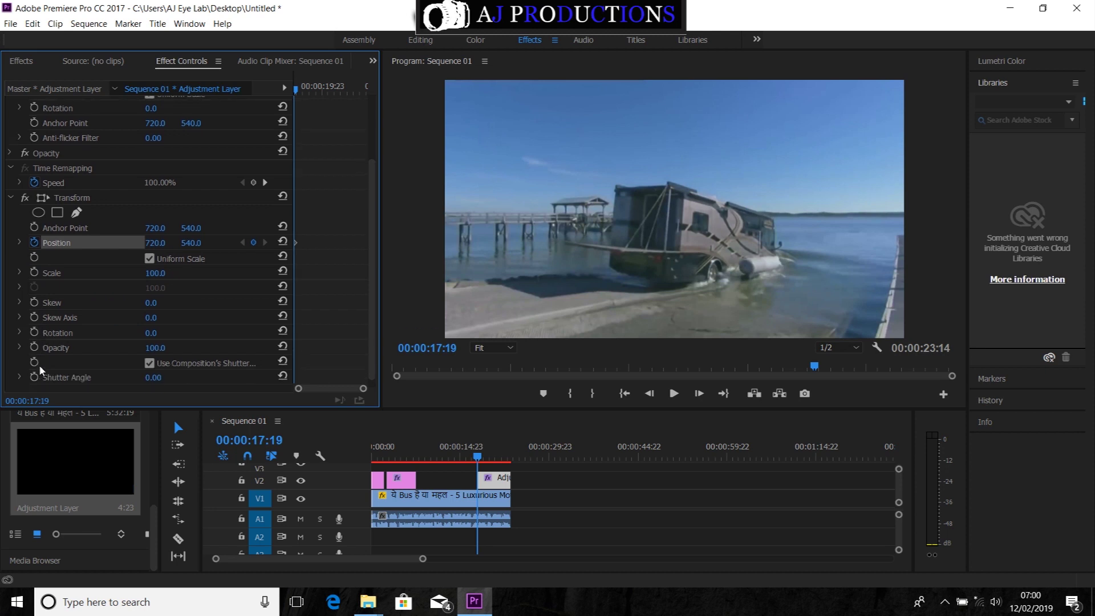
pyautogui.click(34, 333)
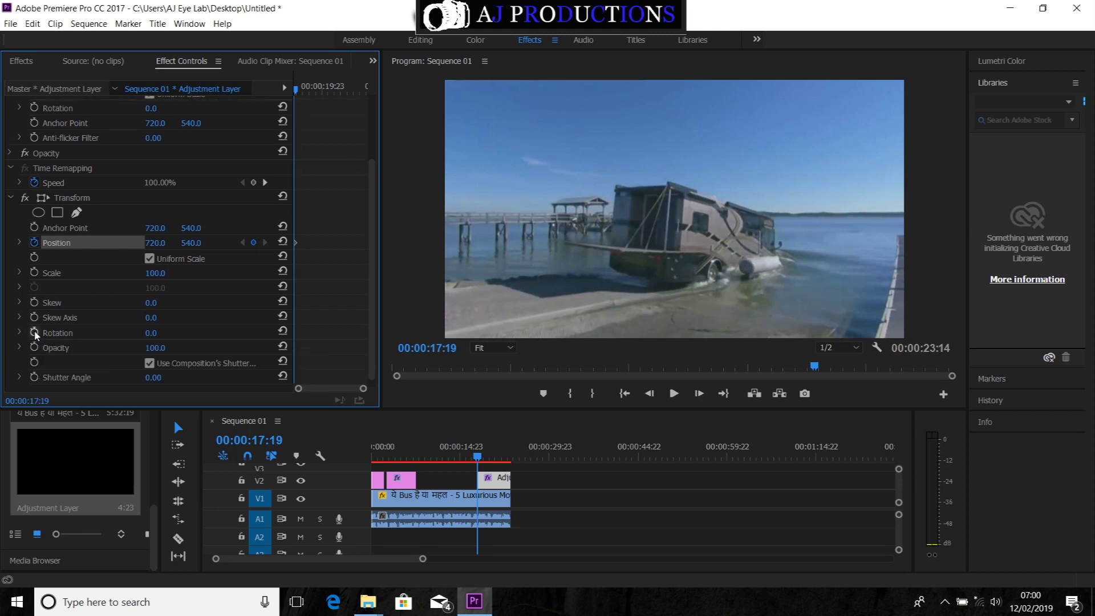
pyautogui.click(34, 272)
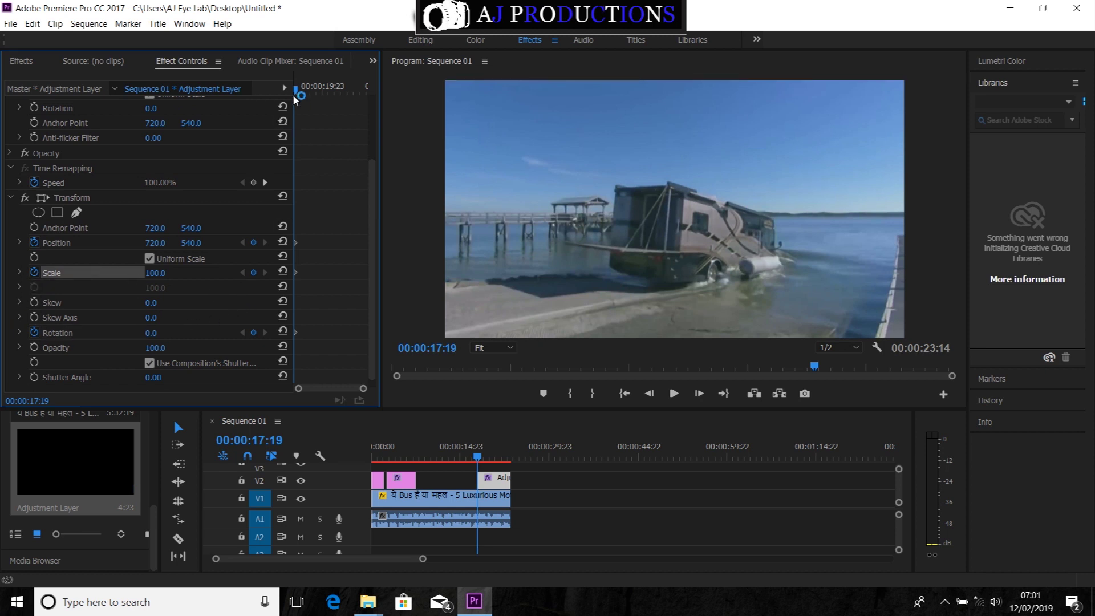
# - Add Position, Scale and Rotation keyframes with unchanged values at the third layer's end, 00:00:23:14
pyautogui.moveTo(292, 94); pyautogui.dragTo(380, 101)
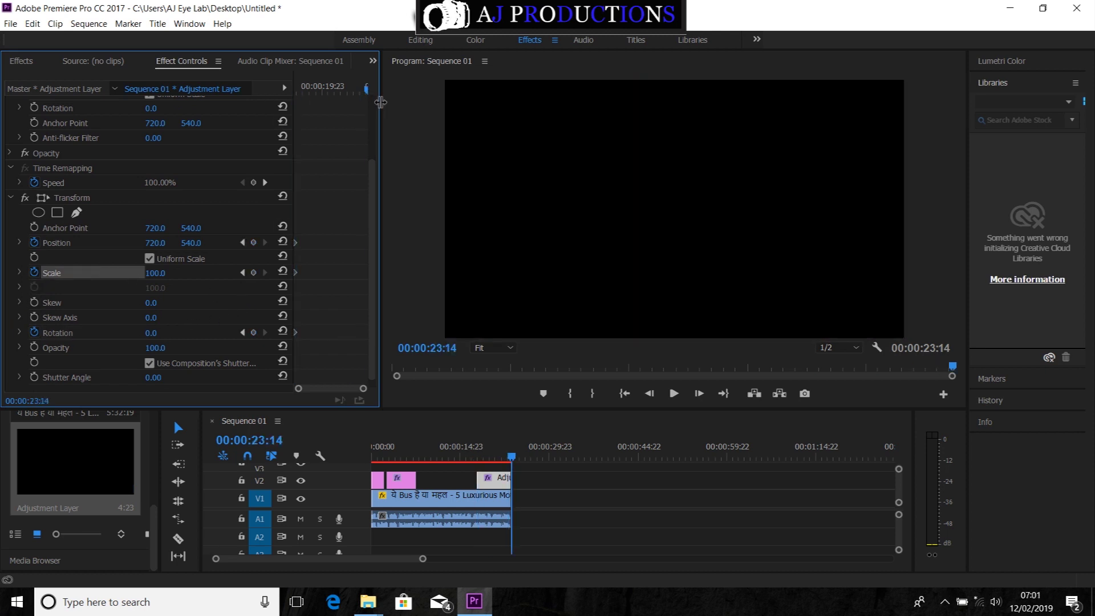
pyautogui.click(254, 243)
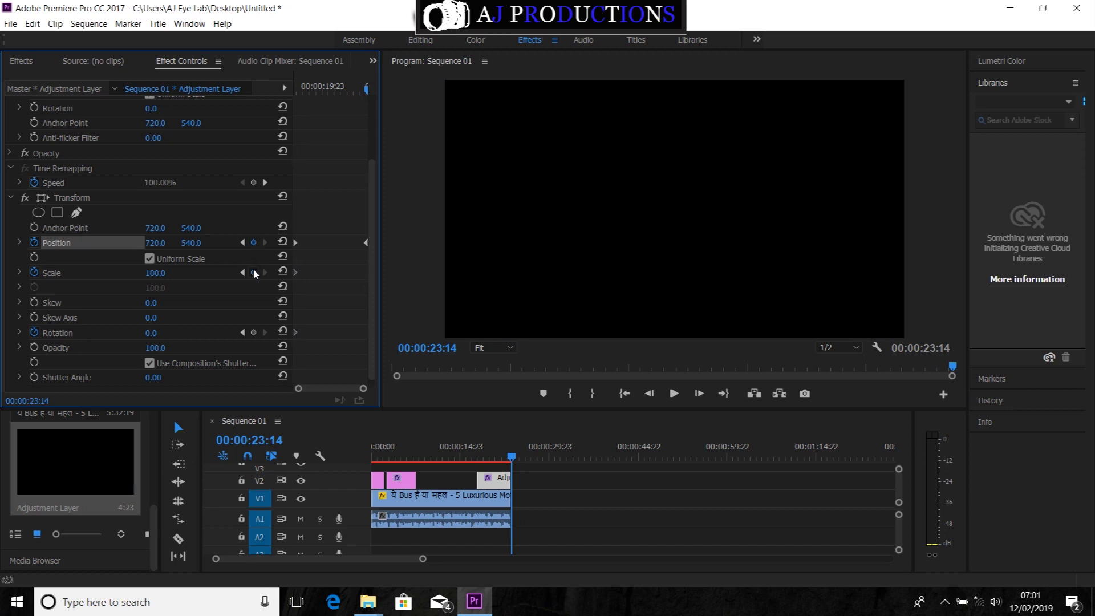
pyautogui.click(253, 273)
pyautogui.click(253, 332)
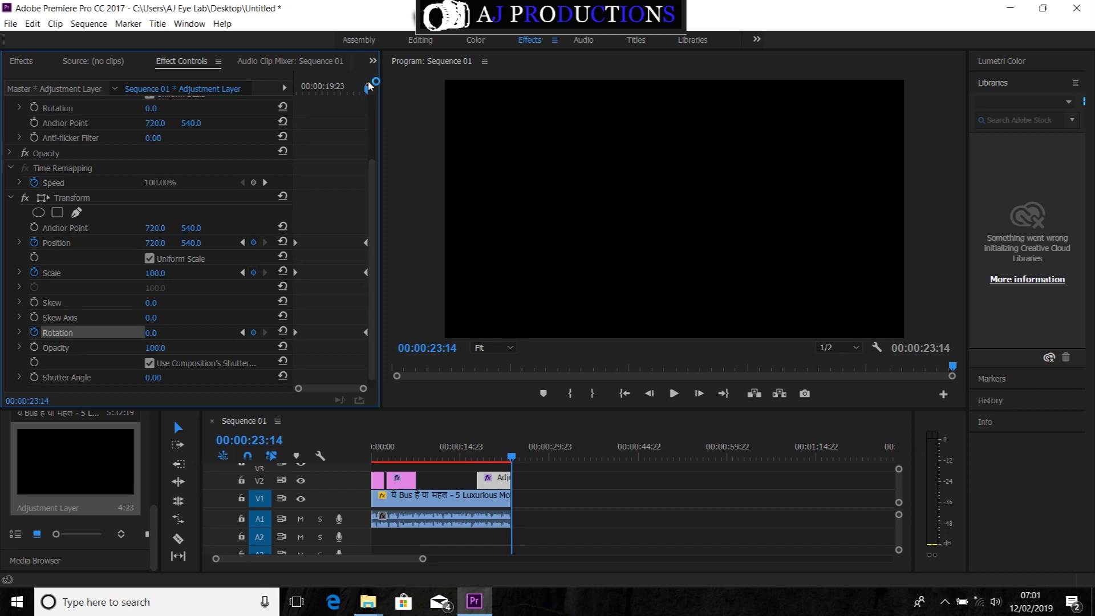
# - At 00:00:20:03, set the third layer's Transform Scale to 51 and its horizontal Position to 1070
pyautogui.moveTo(366, 91); pyautogui.dragTo(357, 94)
pyautogui.moveTo(330, 92); pyautogui.dragTo(321, 114)
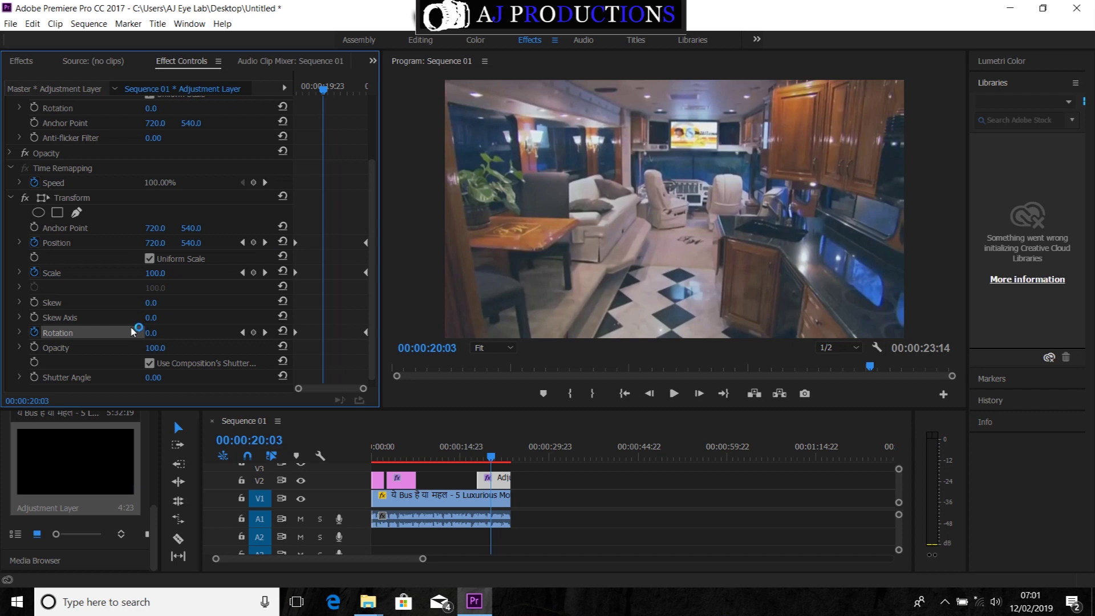
pyautogui.click(140, 242)
pyautogui.moveTo(153, 278); pyautogui.dragTo(124, 278)
pyautogui.moveTo(155, 242); pyautogui.dragTo(354, 243)
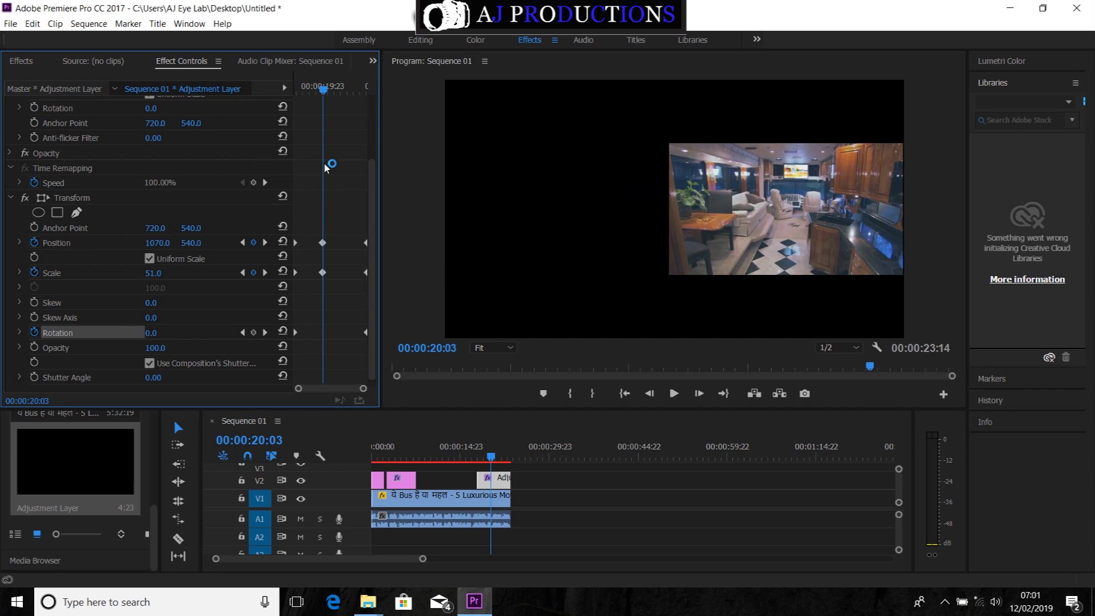
# - Play back the third adjustment layer's section from 00:00:17:19 to review the shrinking and sideways movement
pyautogui.moveTo(323, 91); pyautogui.dragTo(295, 92)
pyautogui.click(478, 459)
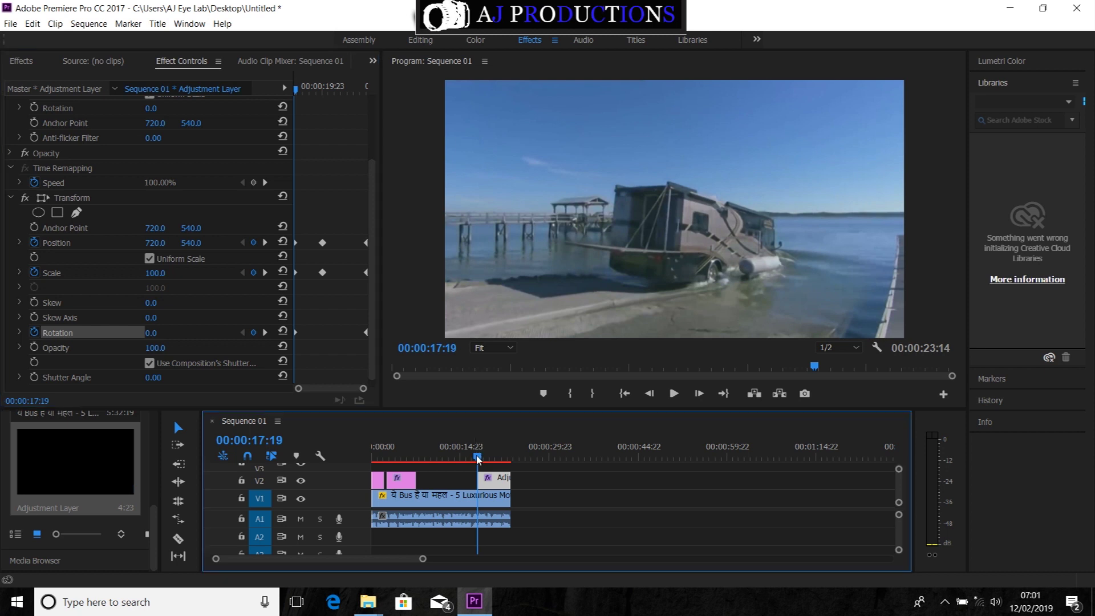
pyautogui.press('space')
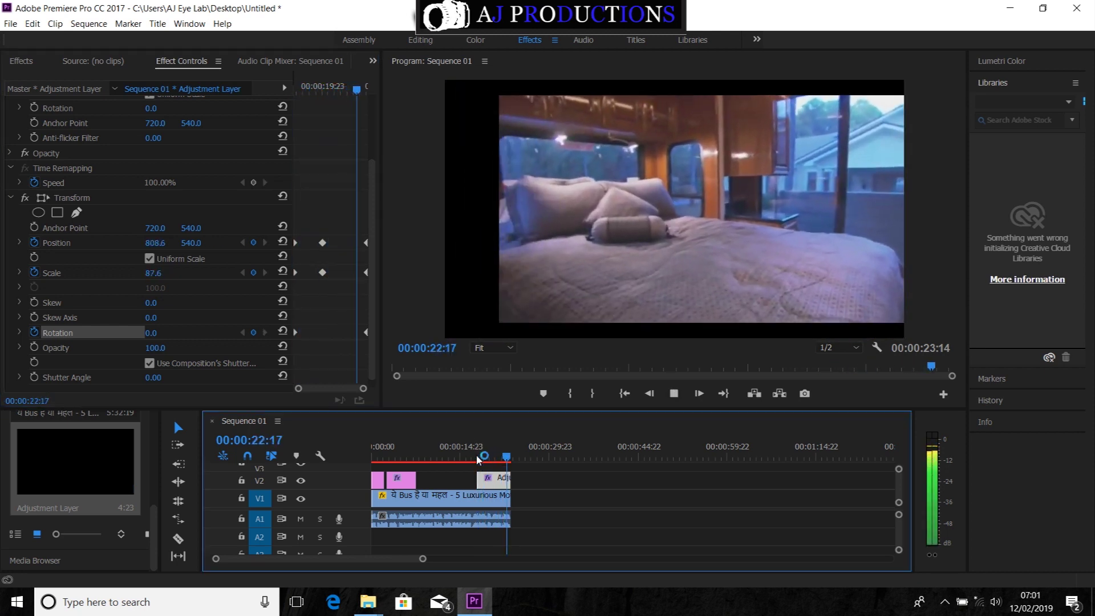
pyautogui.press('space')
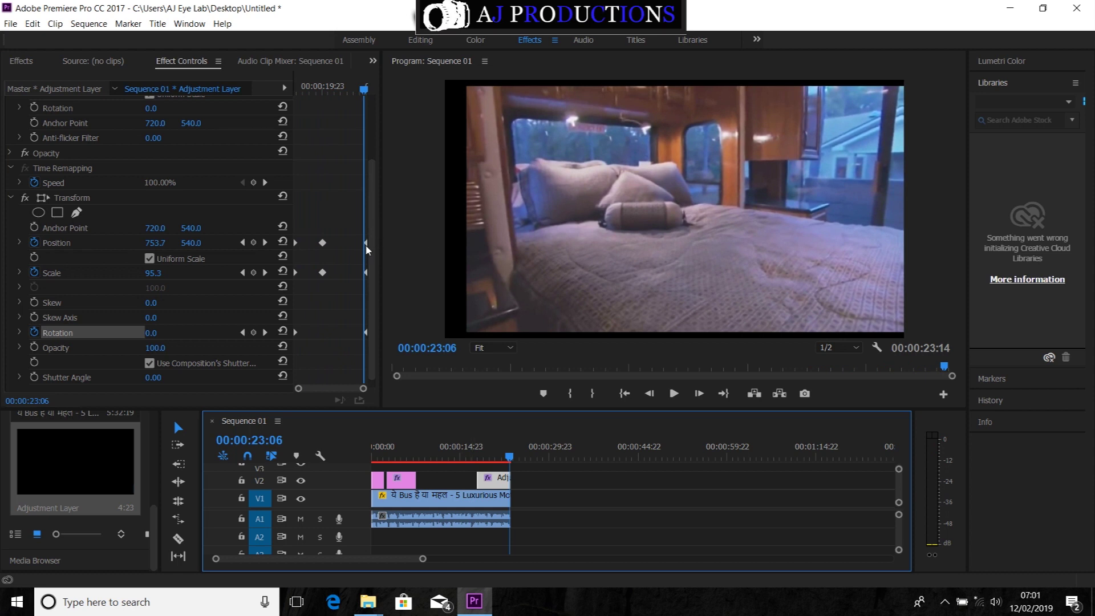
# - Delete the Position, Scale and Rotation keyframes at the end of the third layer's Transform effect
pyautogui.click(365, 244)
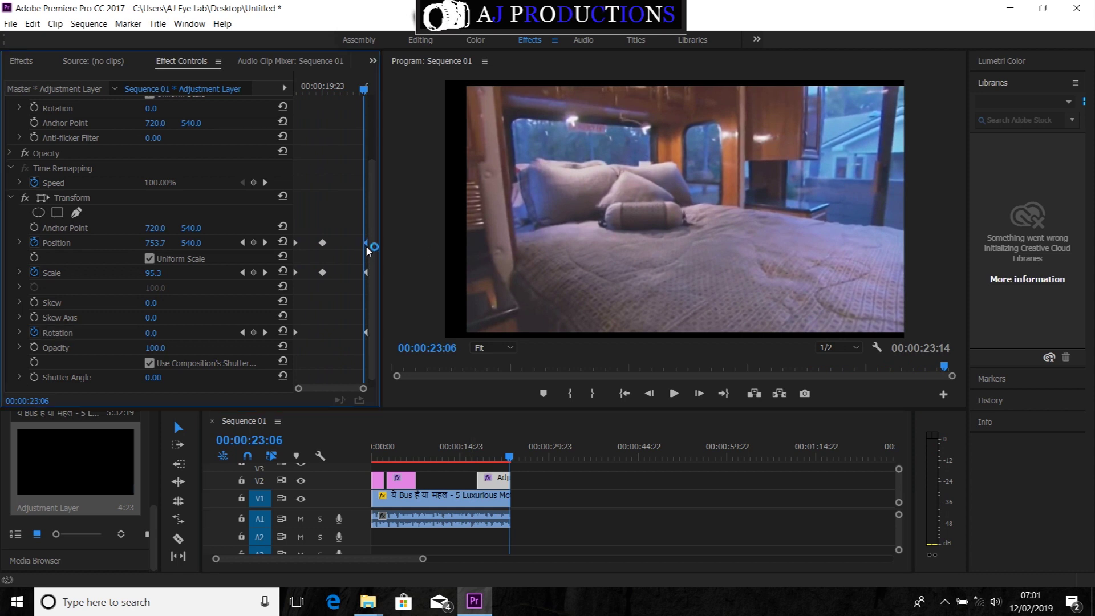
pyautogui.press('Delete')
pyautogui.click(370, 274)
pyautogui.press('Delete')
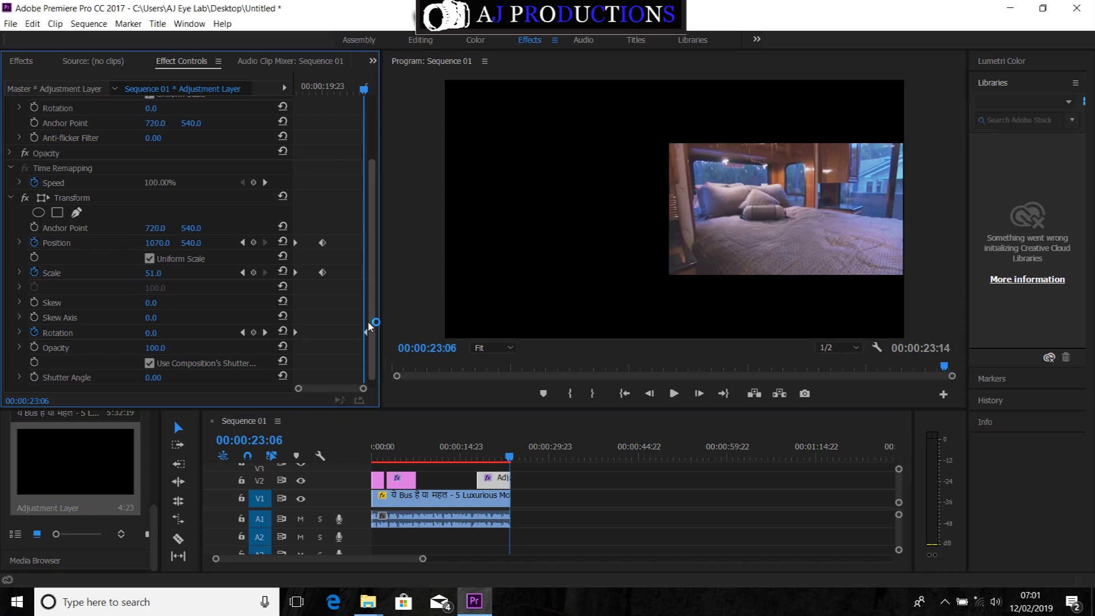
# - Play back the third layer's section again to its end and return the playhead to 00:00:00:00
pyautogui.moveTo(365, 89); pyautogui.dragTo(297, 102)
pyautogui.press('space')
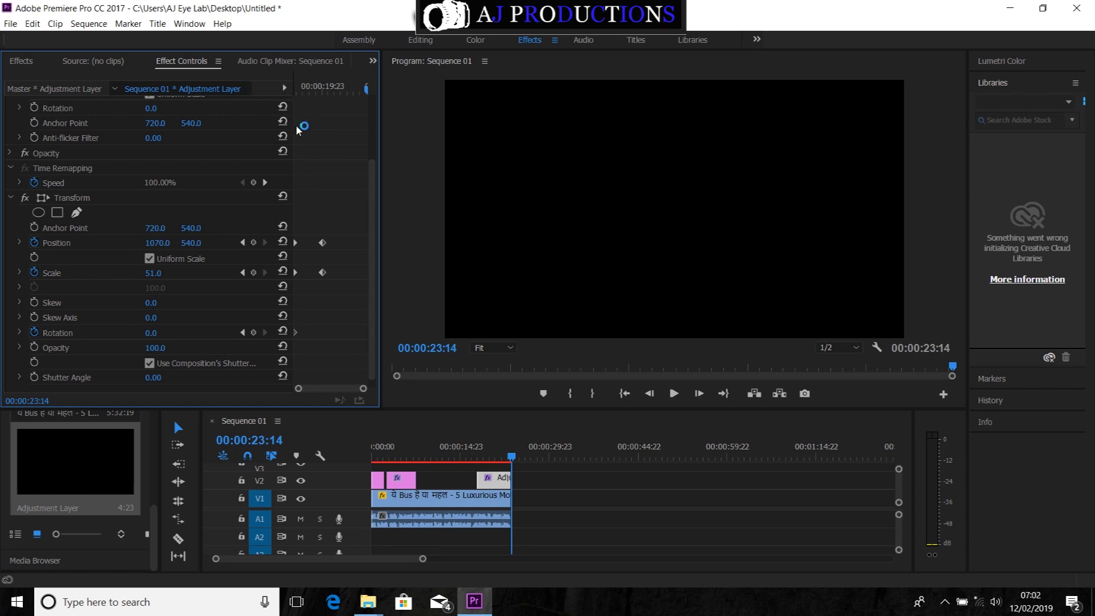
pyautogui.moveTo(371, 217); pyautogui.dragTo(367, 151)
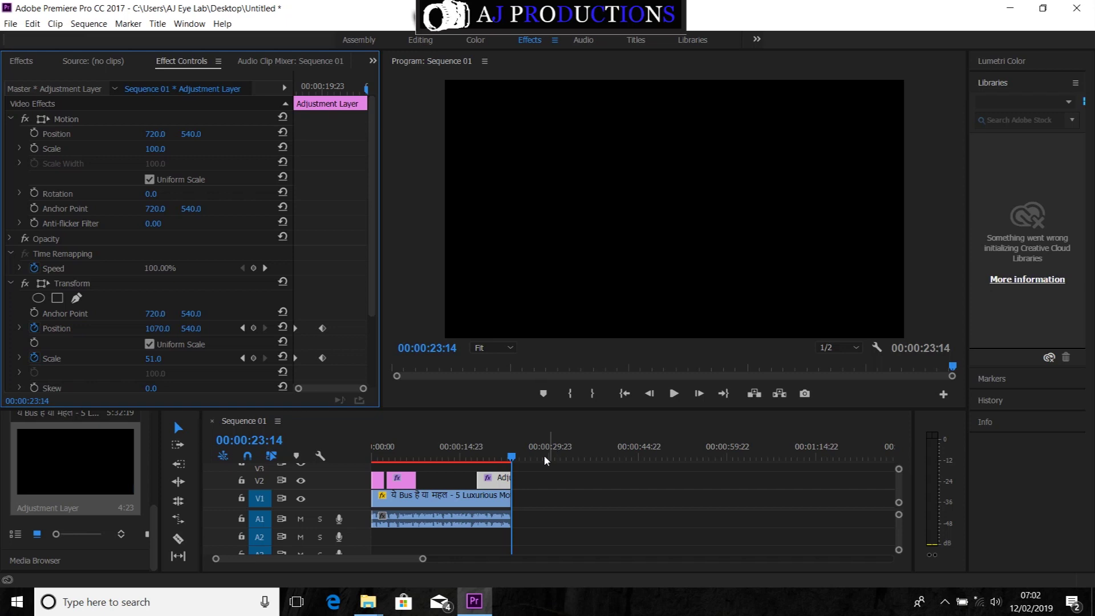
pyautogui.moveTo(518, 461); pyautogui.dragTo(374, 456)
pyautogui.click(10, 24)
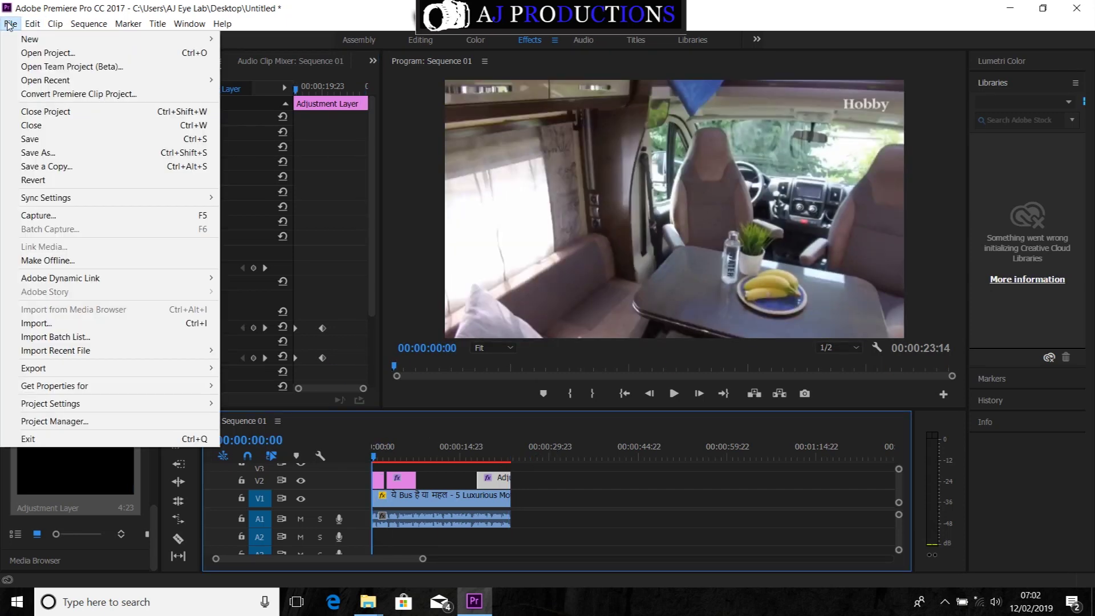
pyautogui.click(36, 323)
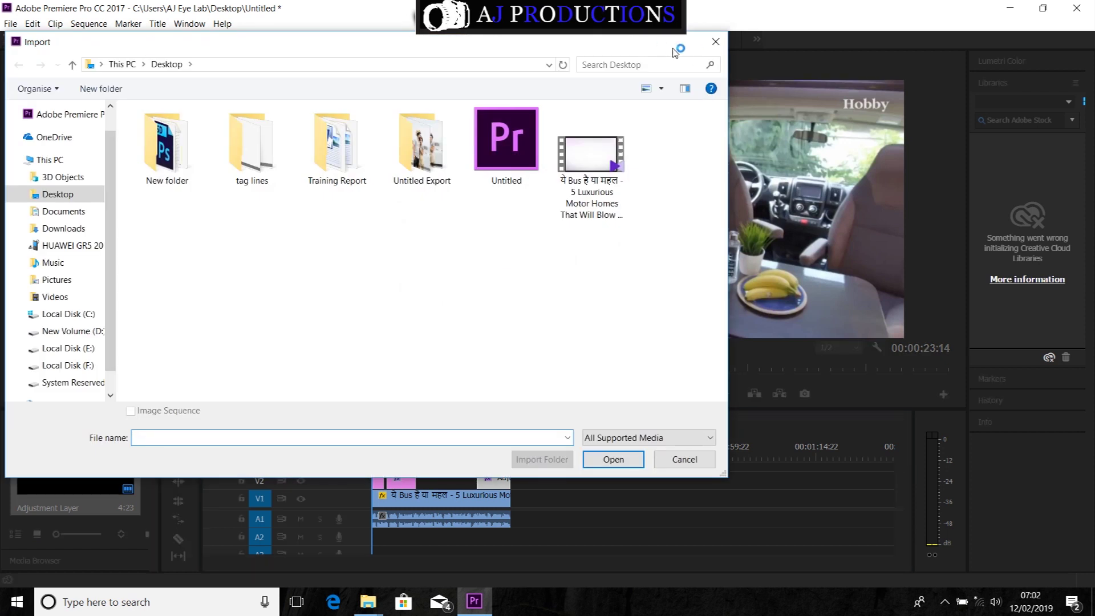
pyautogui.click(714, 43)
# - Export the sequence as Sequence 01.mp4 in H.264 format with the Match Source - High bitrate preset
pyautogui.click(9, 24)
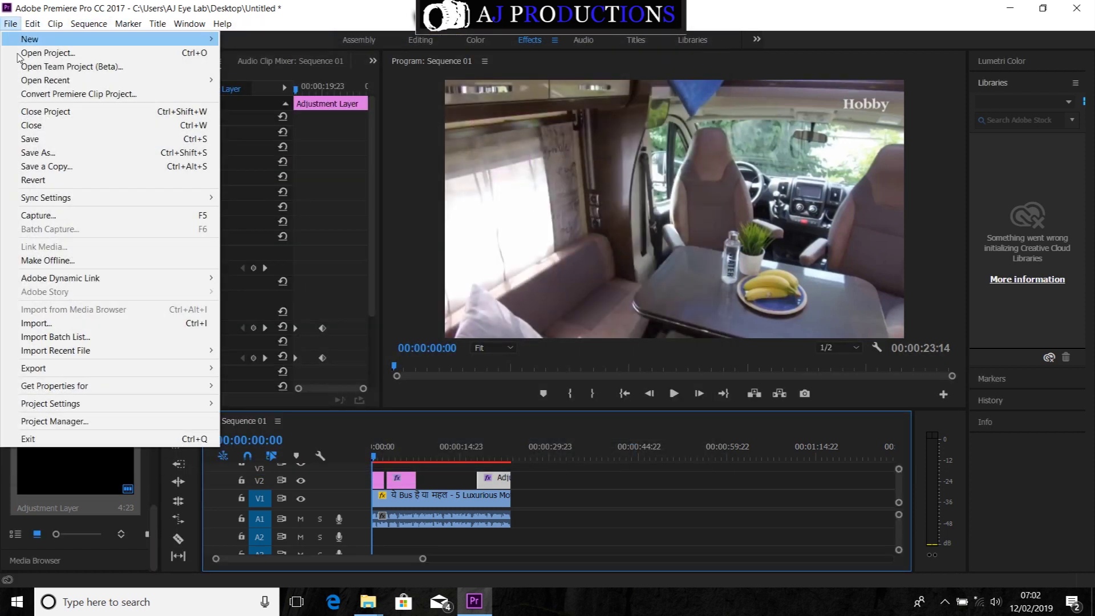
pyautogui.moveTo(131, 371)
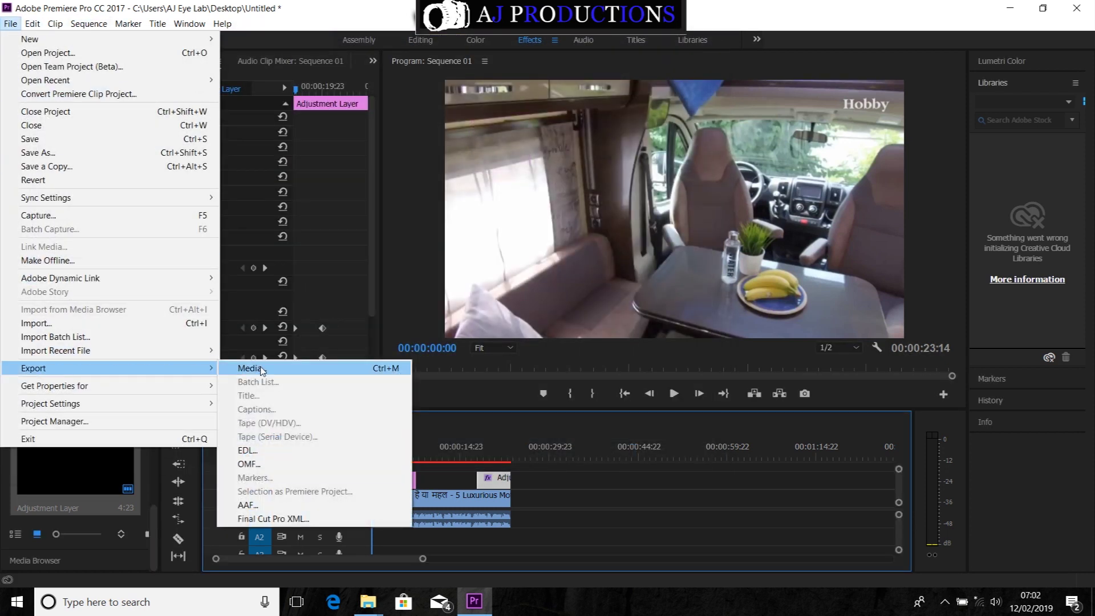
pyautogui.click(322, 368)
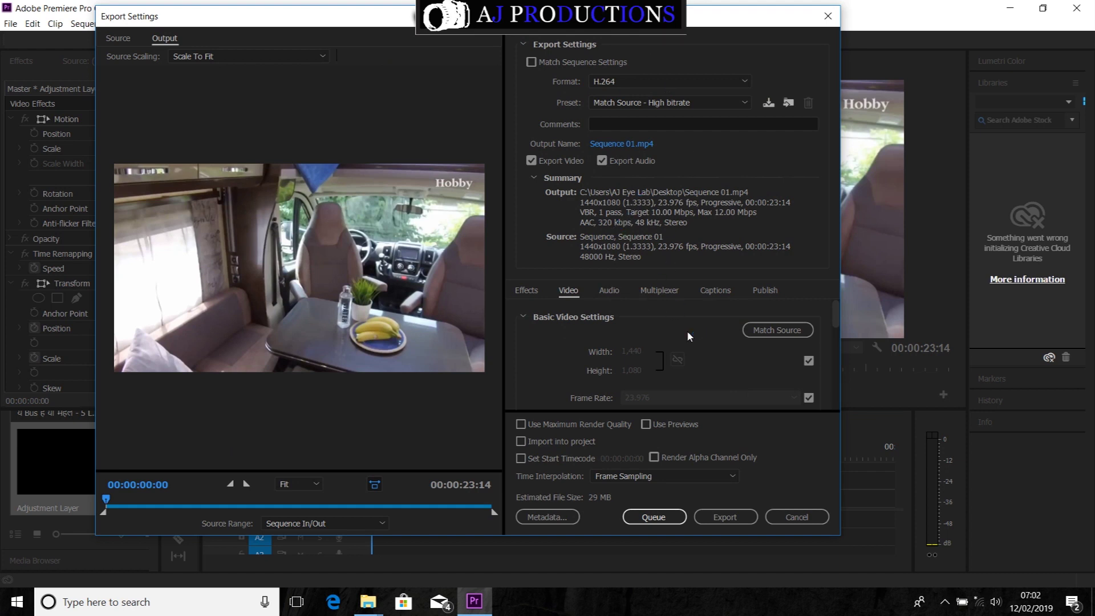
pyautogui.click(646, 104)
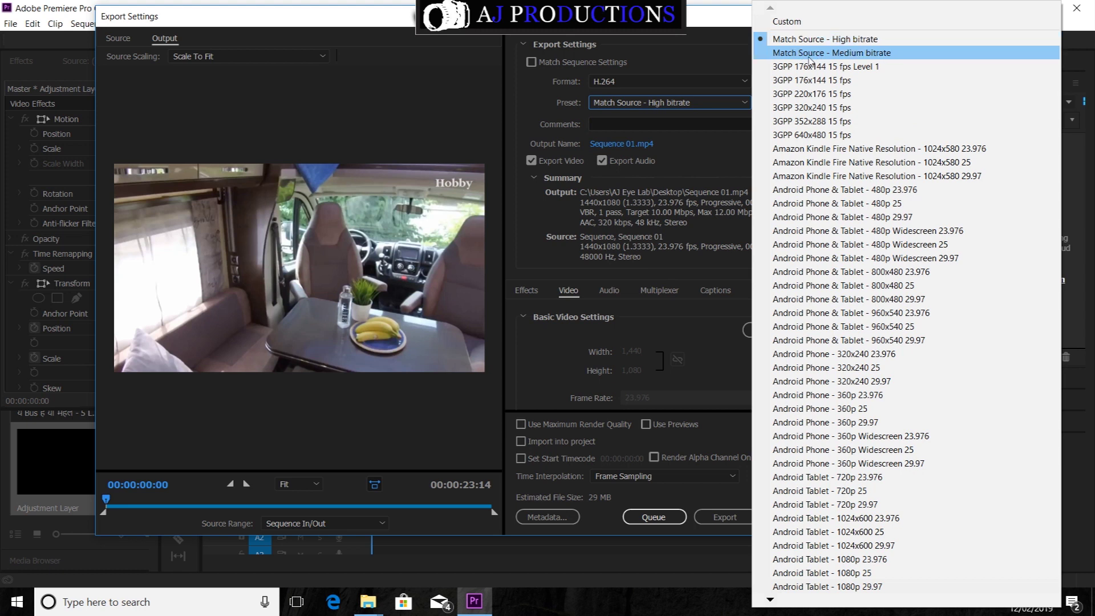
pyautogui.click(810, 39)
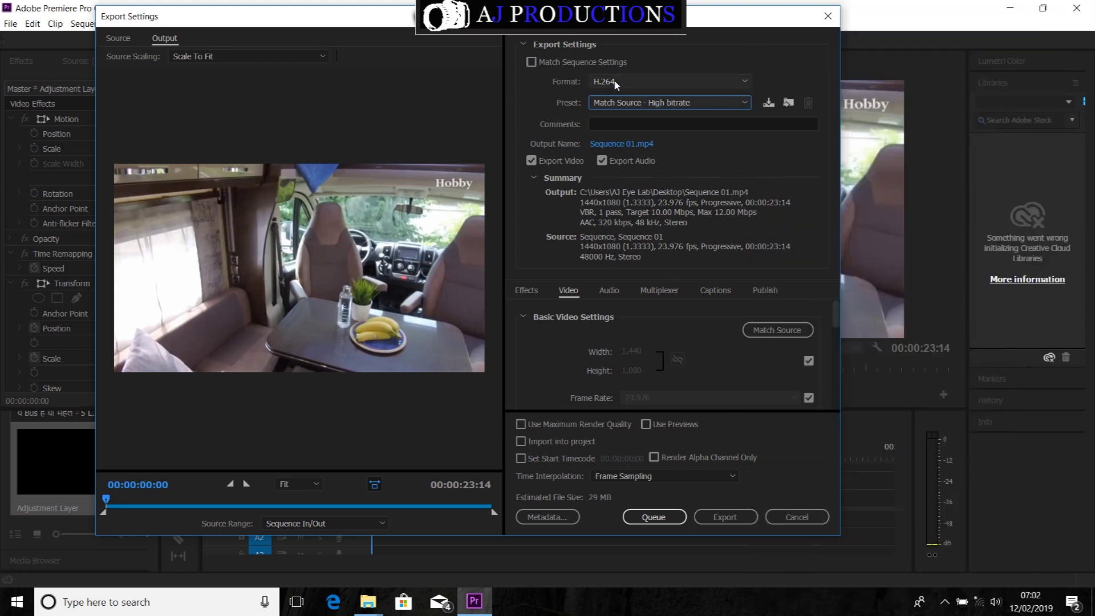
pyautogui.click(684, 83)
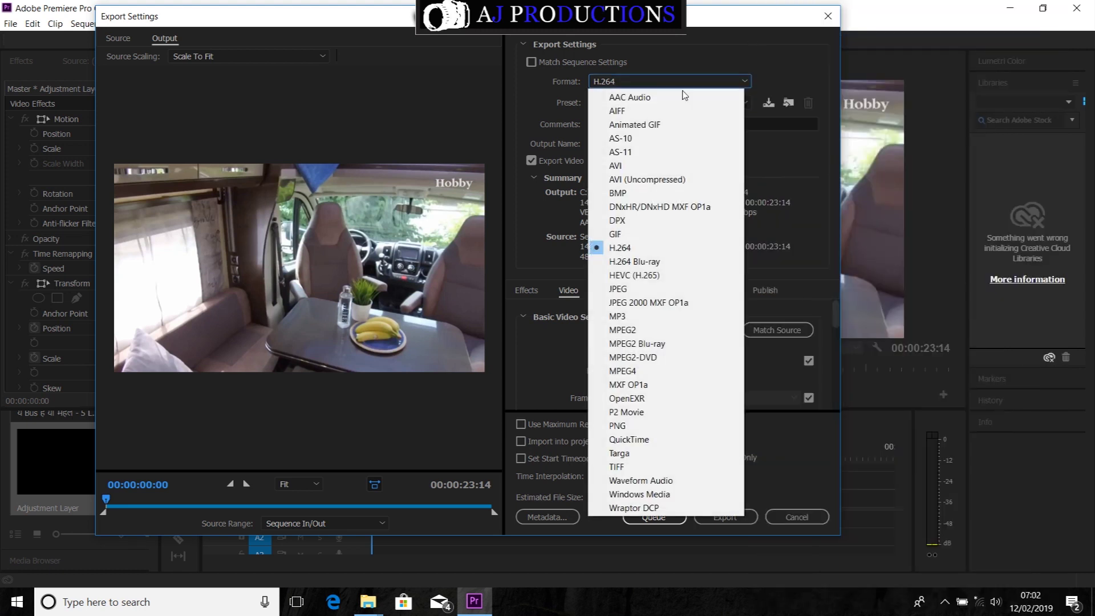
pyautogui.click(635, 247)
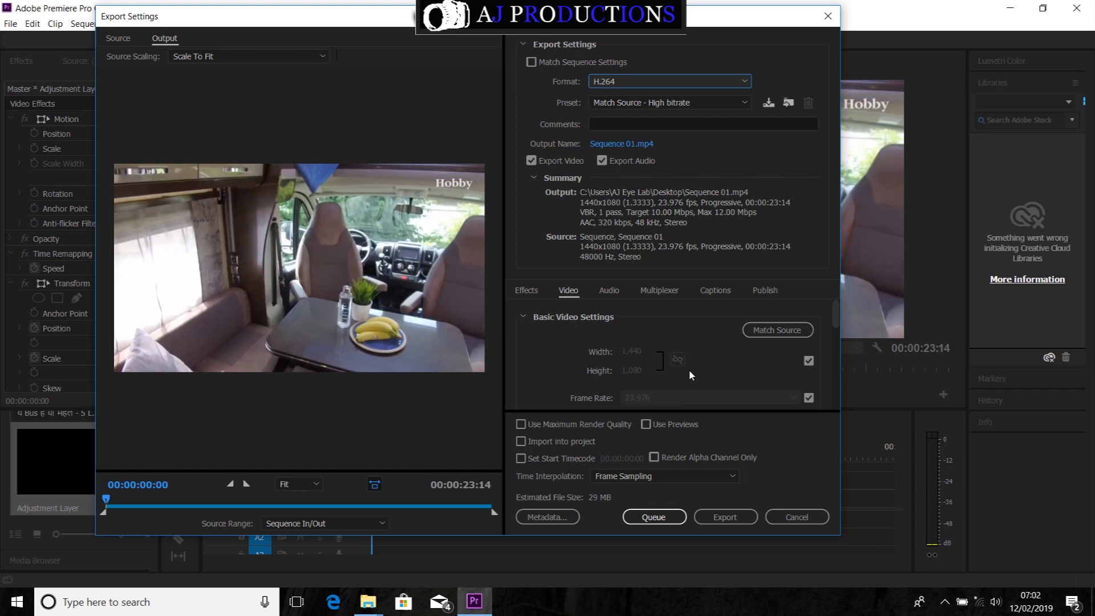
pyautogui.click(723, 517)
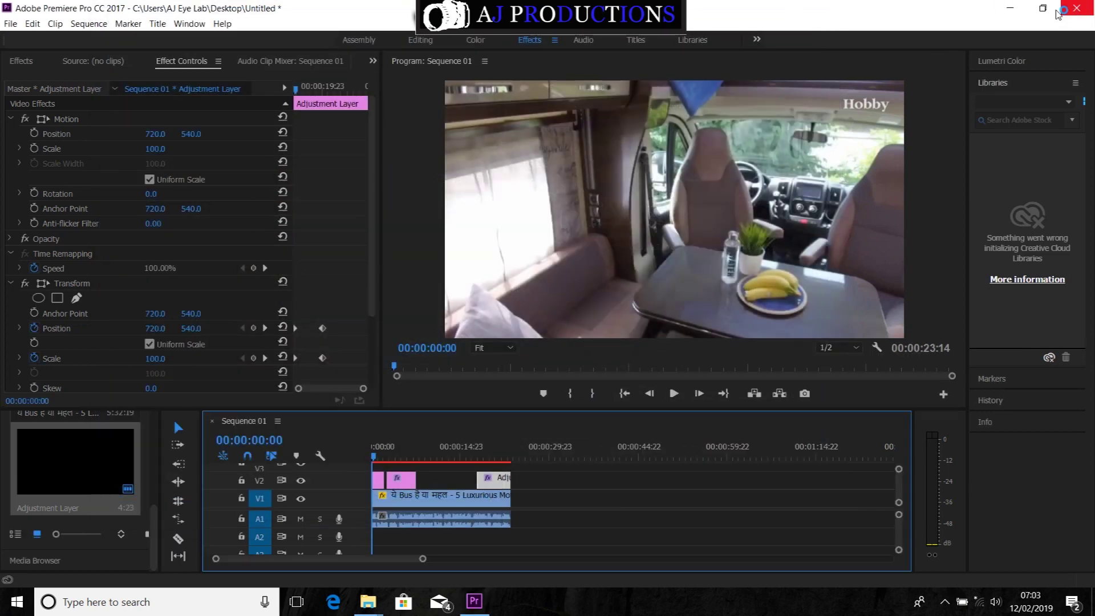
# - Open the exported Sequence 01 video from the desktop in KMPlayer and watch it full screen
pyautogui.click(1011, 9)
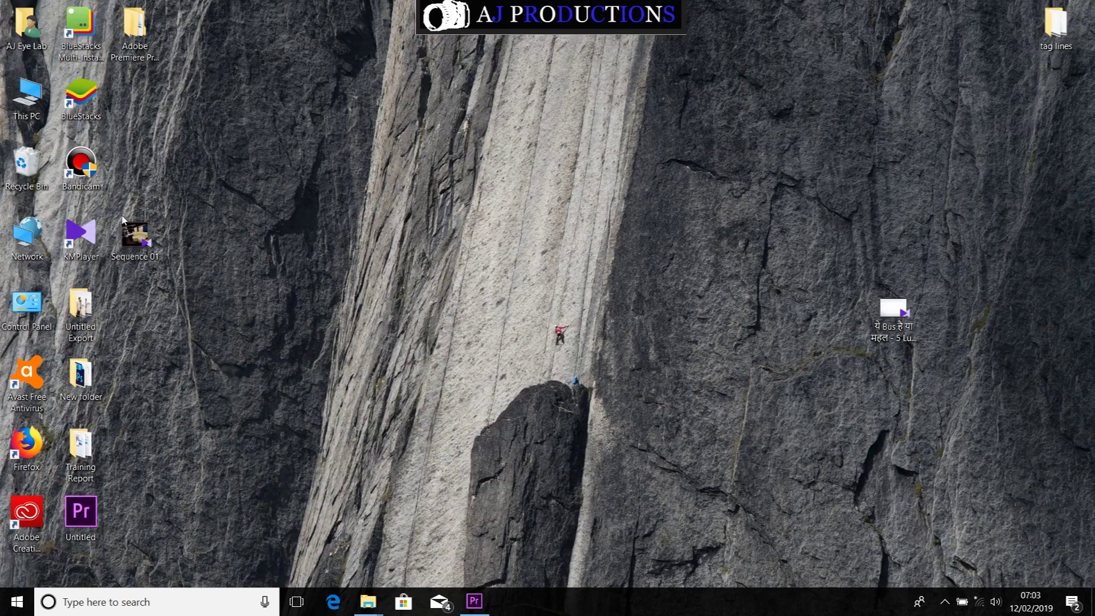
pyautogui.doubleClick(143, 241)
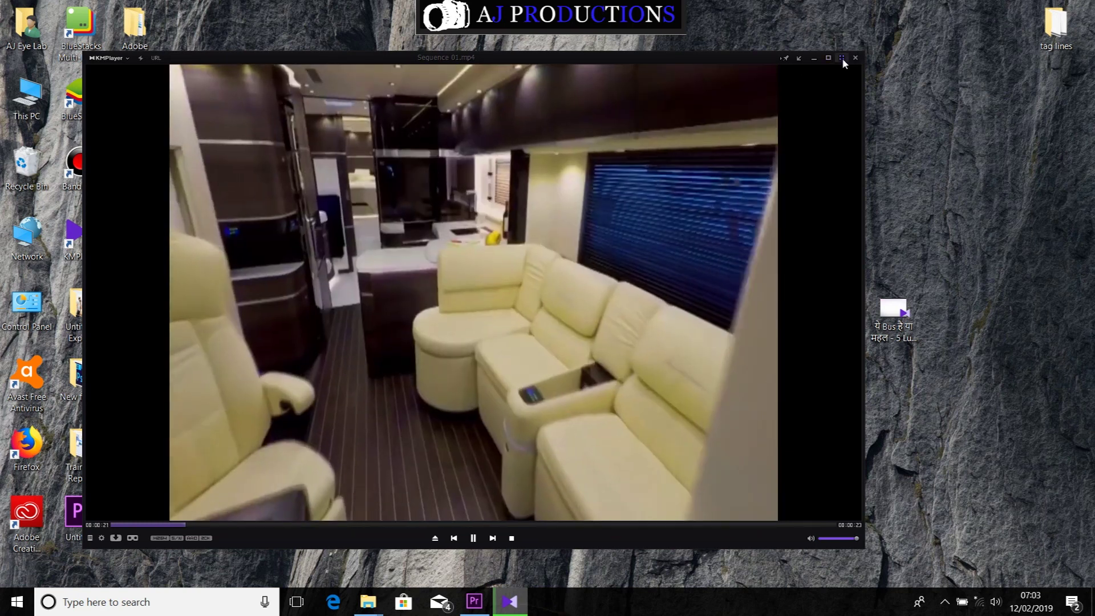
pyautogui.click(841, 57)
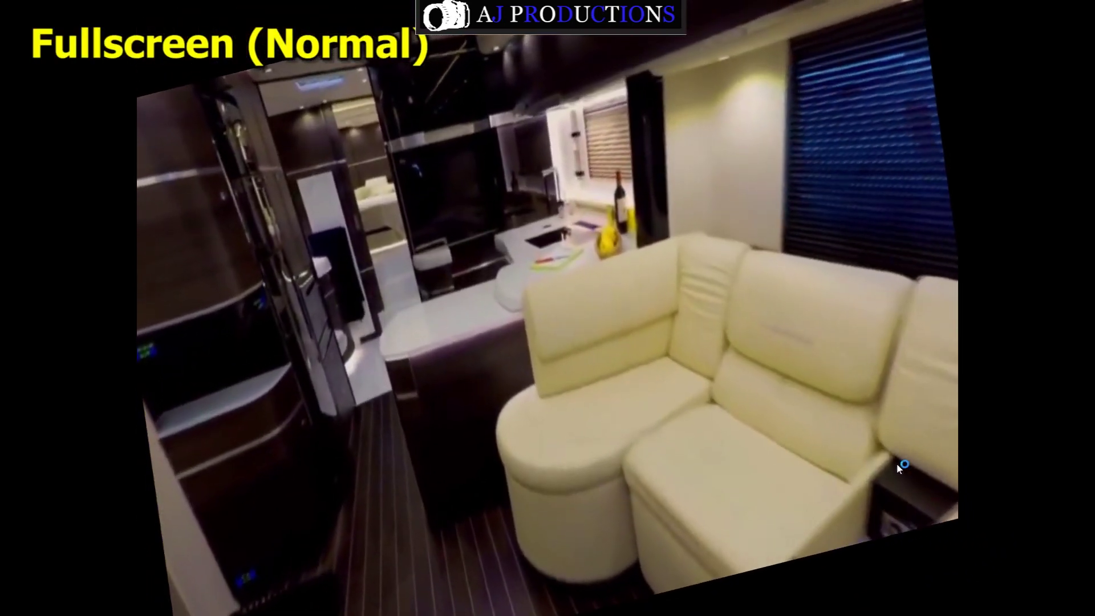